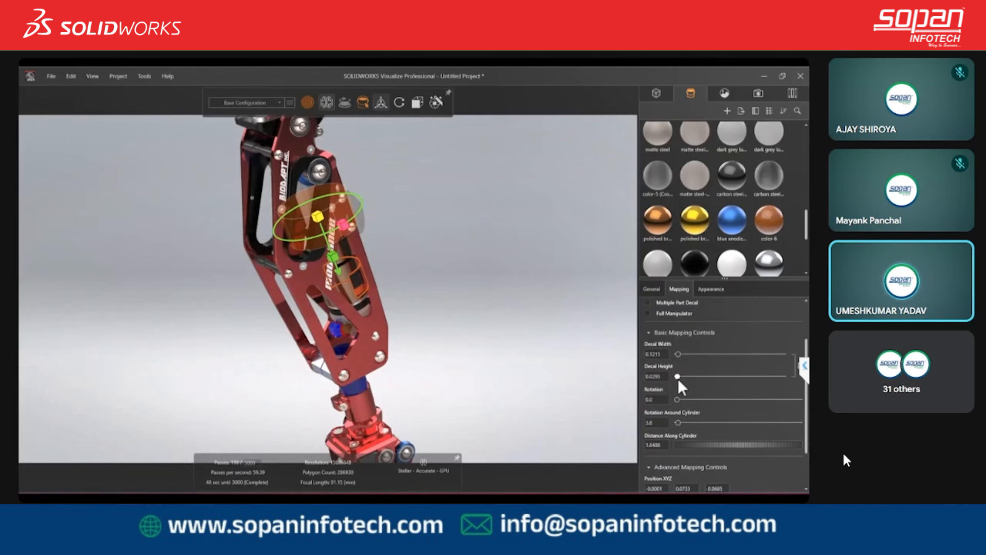
# Resize the shock absorber's decal to 0.1627 wide and 0.0395 high, and adjust its rotation around the cylinder.
pyautogui.moveTo(649, 380); pyautogui.dragTo(649, 379)
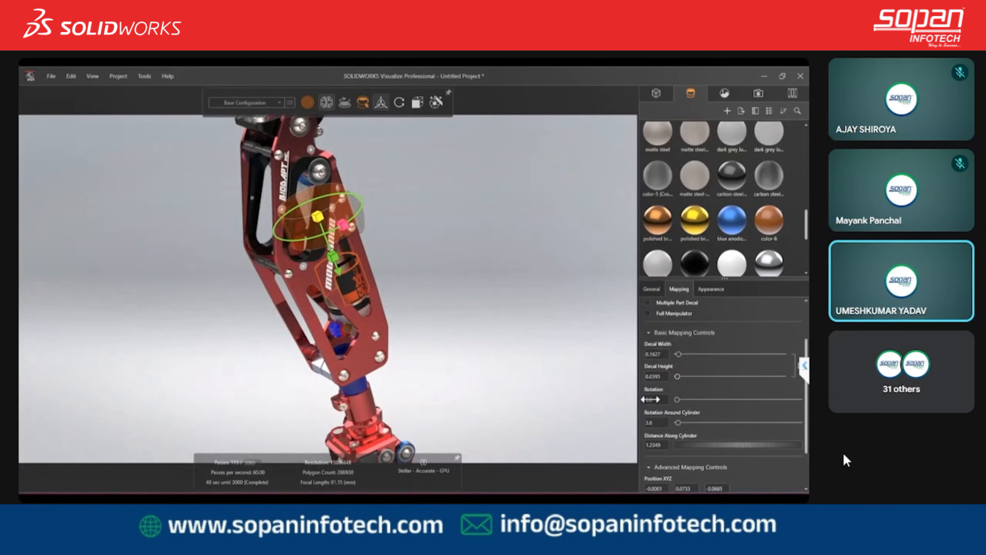
pyautogui.moveTo(650, 399); pyautogui.dragTo(660, 402)
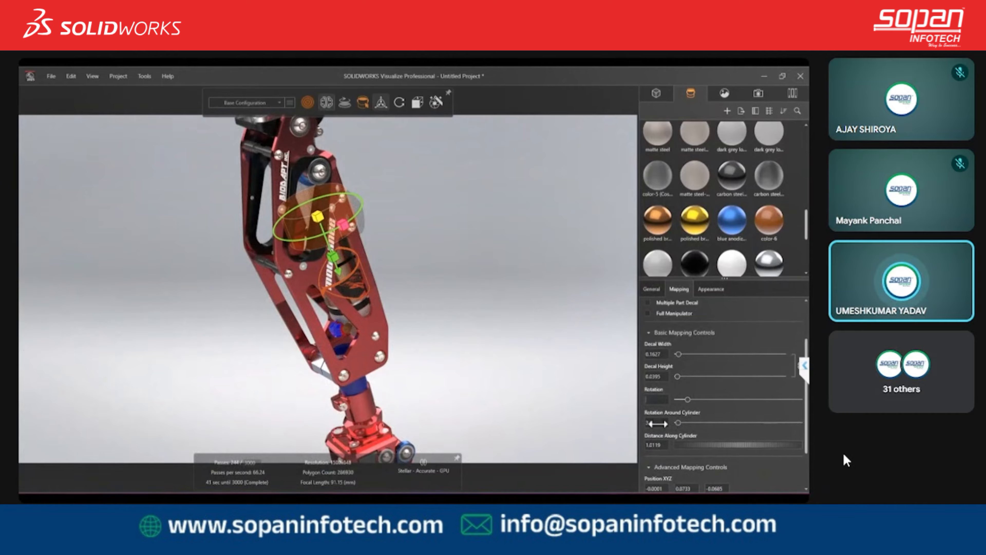
pyautogui.doubleClick(656, 421)
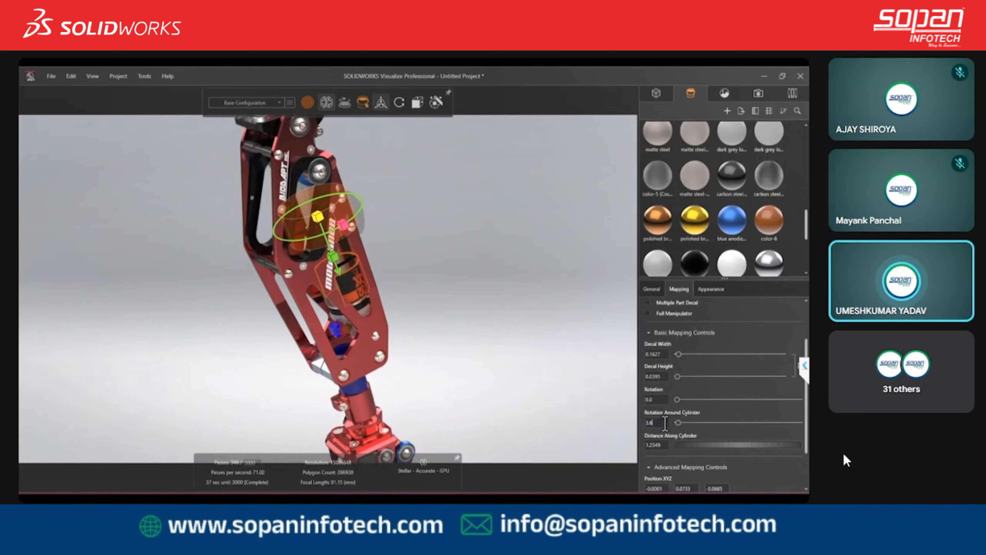
pyautogui.moveTo(679, 422)
pyautogui.mouseDown()
pyautogui.moveTo(697, 424)
pyautogui.moveTo(665, 422)
pyautogui.moveTo(690, 423)
pyautogui.mouseUp()
pyautogui.click(484, 359)
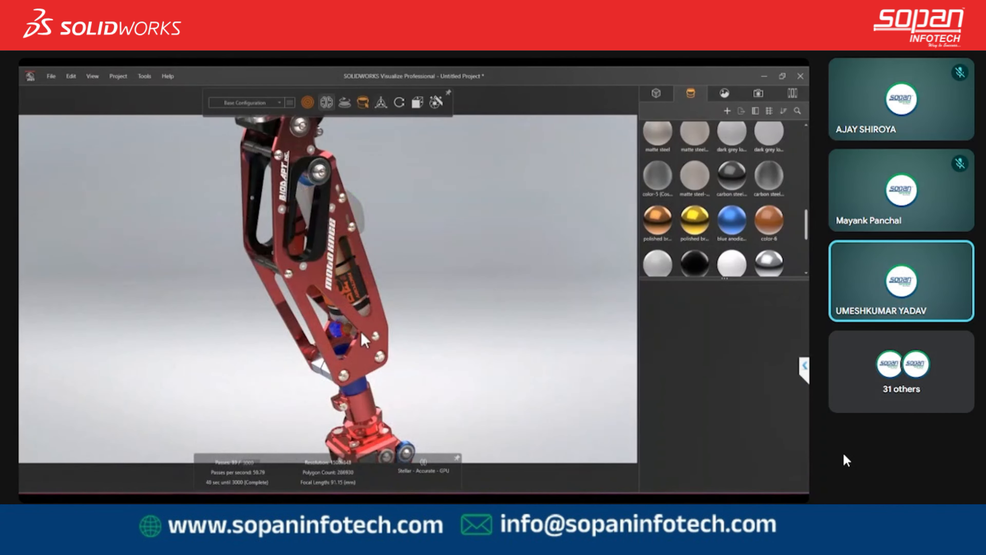
# Create a new appearance and set its appearance type to Metal.
pyautogui.moveTo(338, 328); pyautogui.dragTo(322, 315)
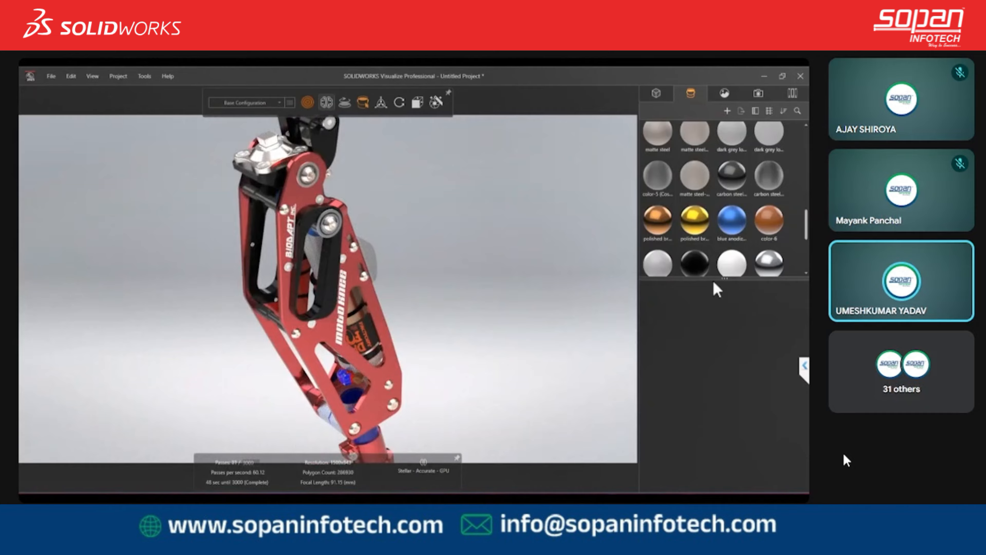
pyautogui.moveTo(715, 279); pyautogui.dragTo(711, 319)
pyautogui.click(728, 110)
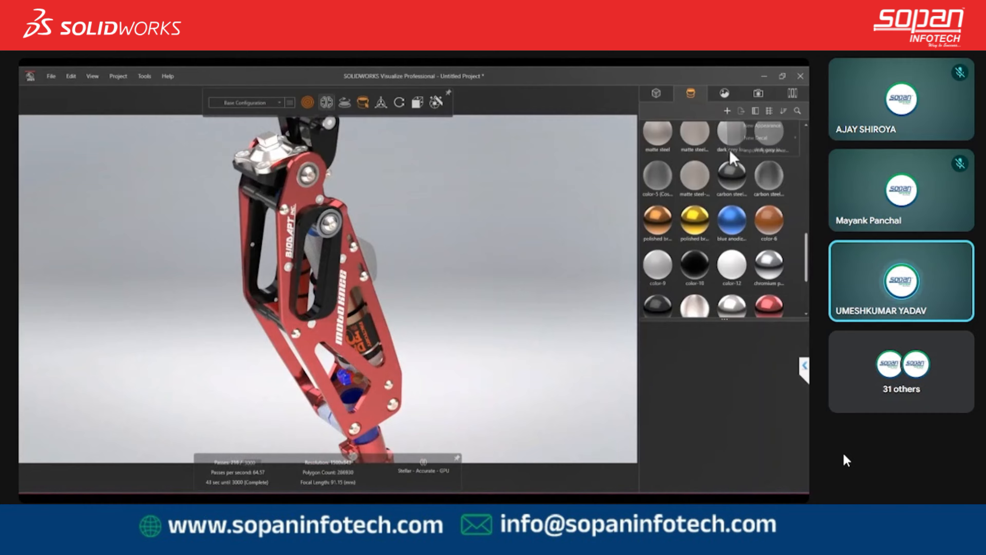
pyautogui.click(751, 125)
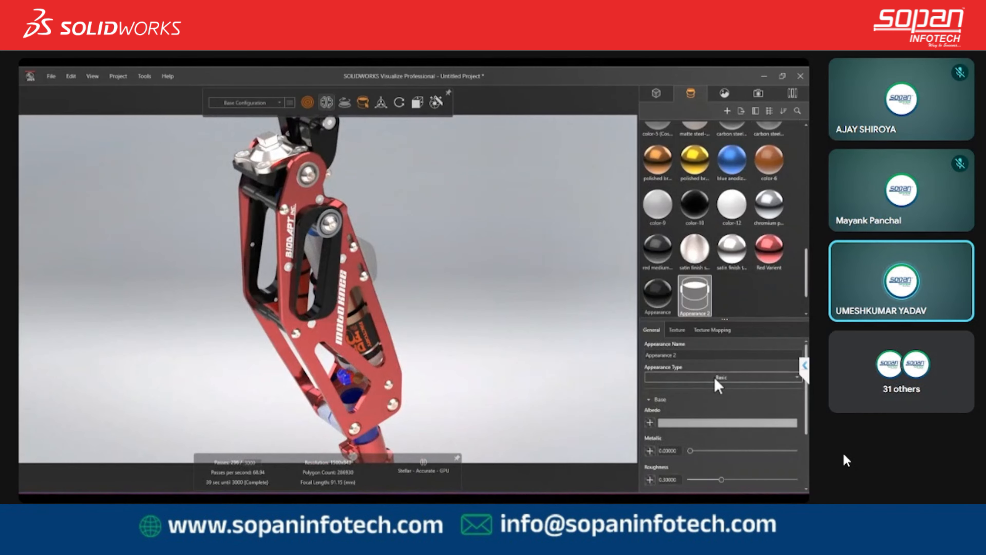
pyautogui.click(670, 378)
pyautogui.click(663, 411)
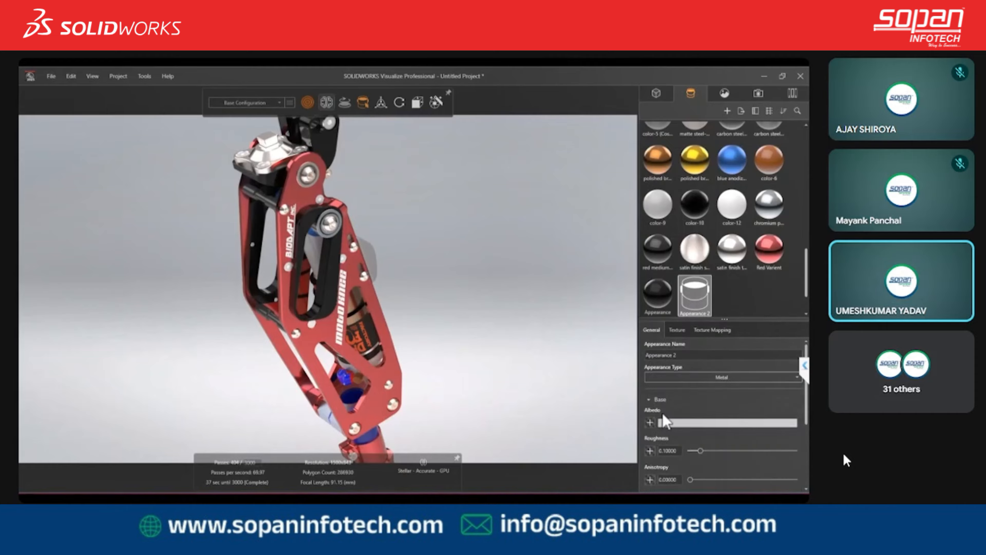
# Apply the new metal appearance to the shaft above the shock absorber.
pyautogui.scroll(-4, 366, 292)
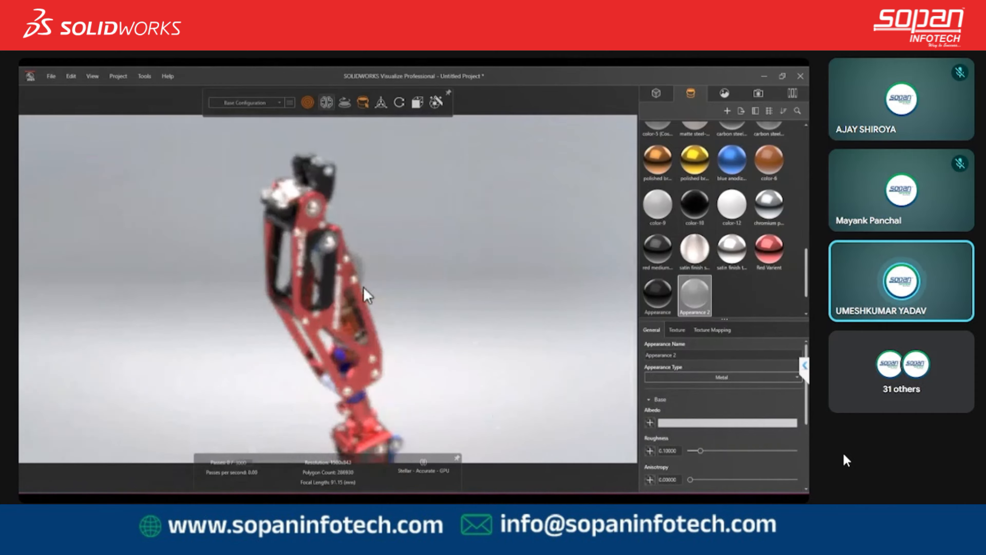
pyautogui.moveTo(365, 291); pyautogui.dragTo(296, 291, button='middle')
pyautogui.scroll(4, 328, 288)
pyautogui.scroll(-3, 429, 328)
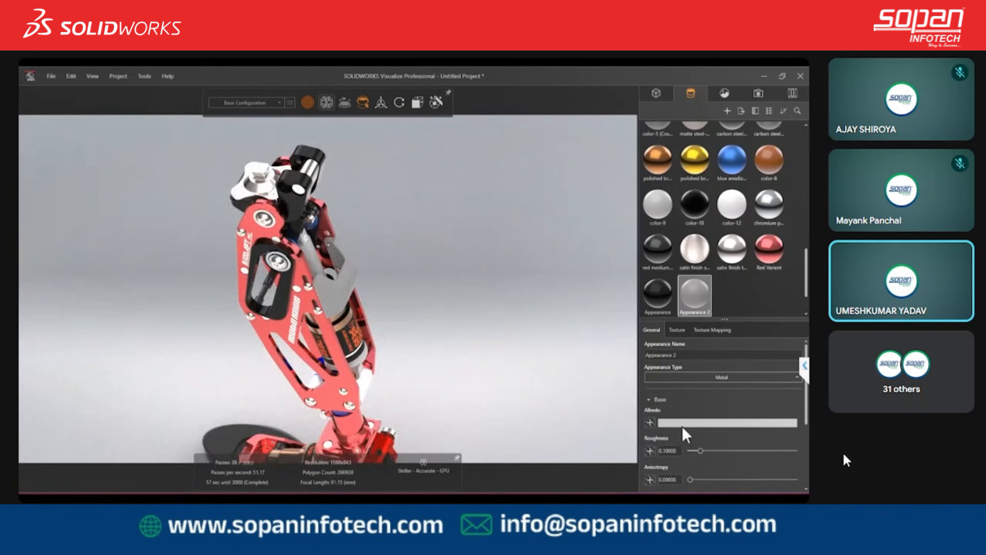
pyautogui.moveTo(692, 308); pyautogui.dragTo(313, 269)
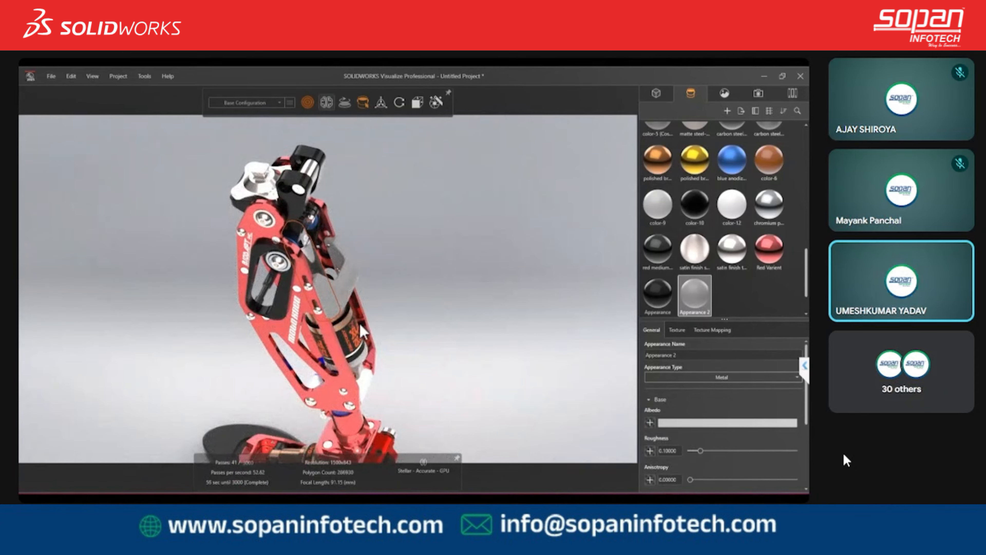
# Apply the existing black metal appearance to the grey guard behind the shock absorber.
pyautogui.scroll(3, 328, 324)
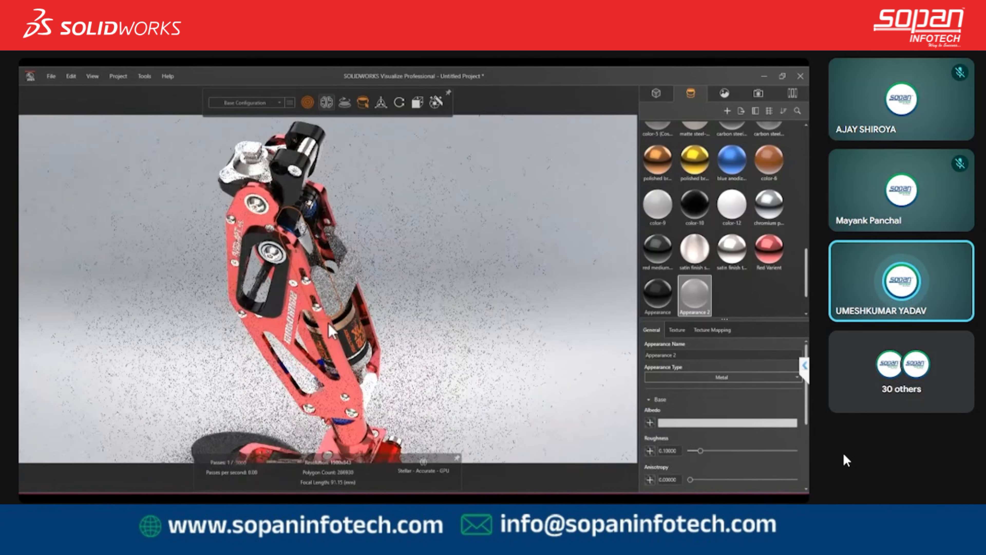
pyautogui.moveTo(660, 303); pyautogui.dragTo(351, 266)
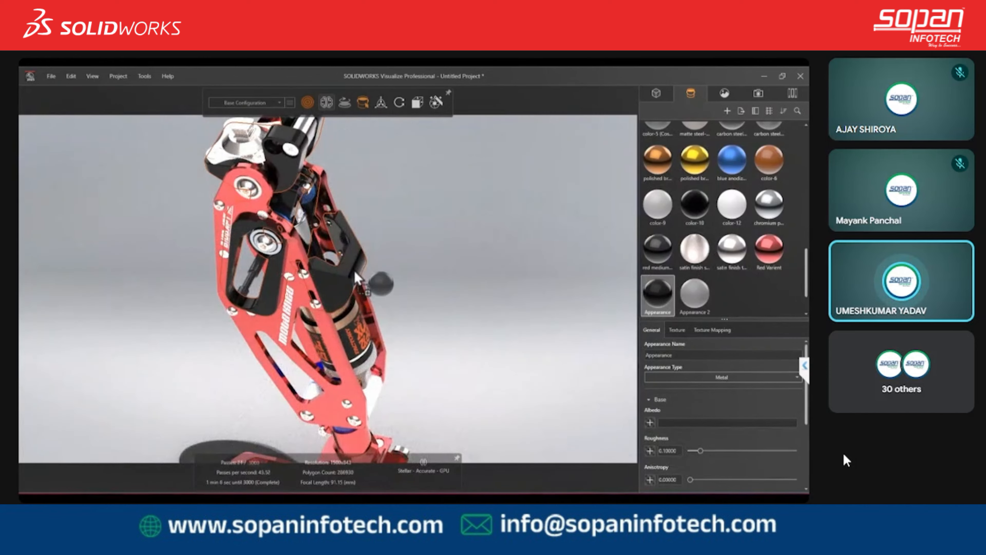
pyautogui.click(522, 320)
# Lower the roughness of the new metal appearance, Appearance 2, to 0.03937.
pyautogui.click(695, 296)
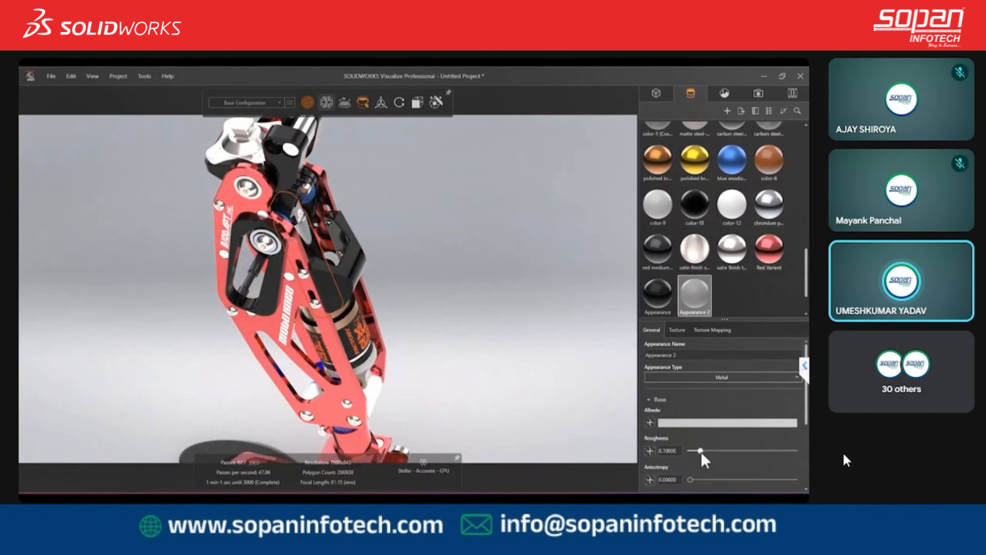
pyautogui.moveTo(702, 452)
pyautogui.mouseDown()
pyautogui.moveTo(685, 454)
pyautogui.moveTo(696, 454)
pyautogui.mouseUp()
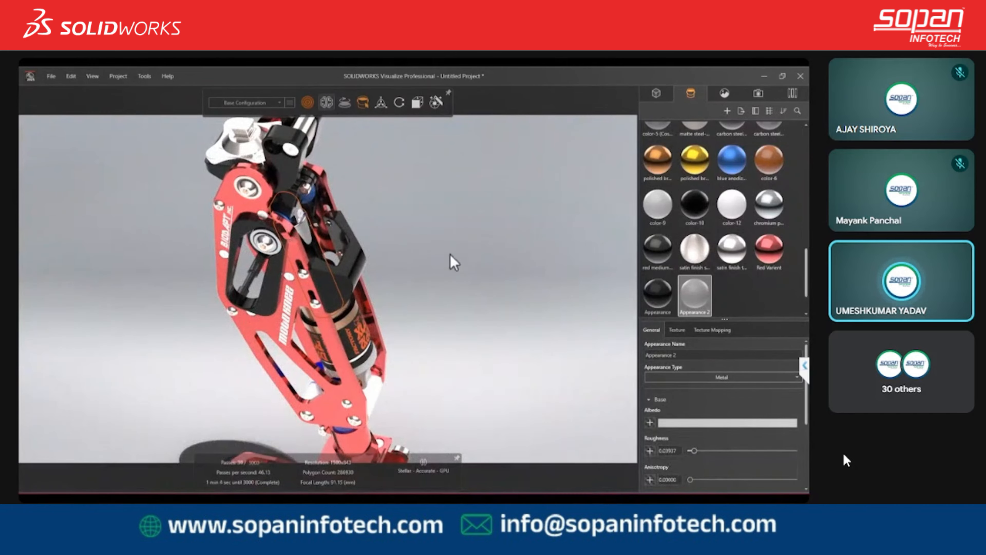
pyautogui.click(451, 262)
# Examine the appearance assigned to the light cross block at the lower end of the red side plates.
pyautogui.moveTo(232, 352); pyautogui.dragTo(295, 307)
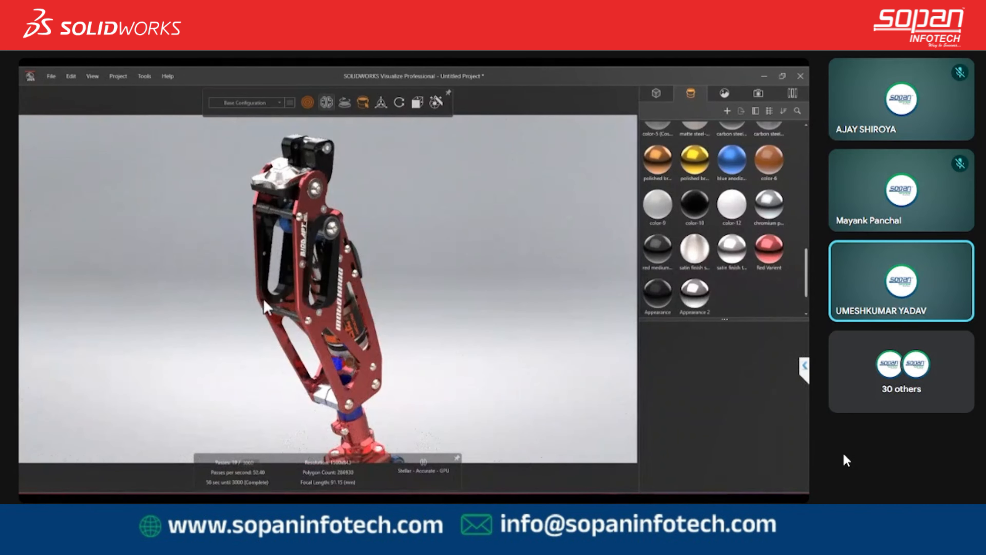
pyautogui.scroll(5, 289, 363)
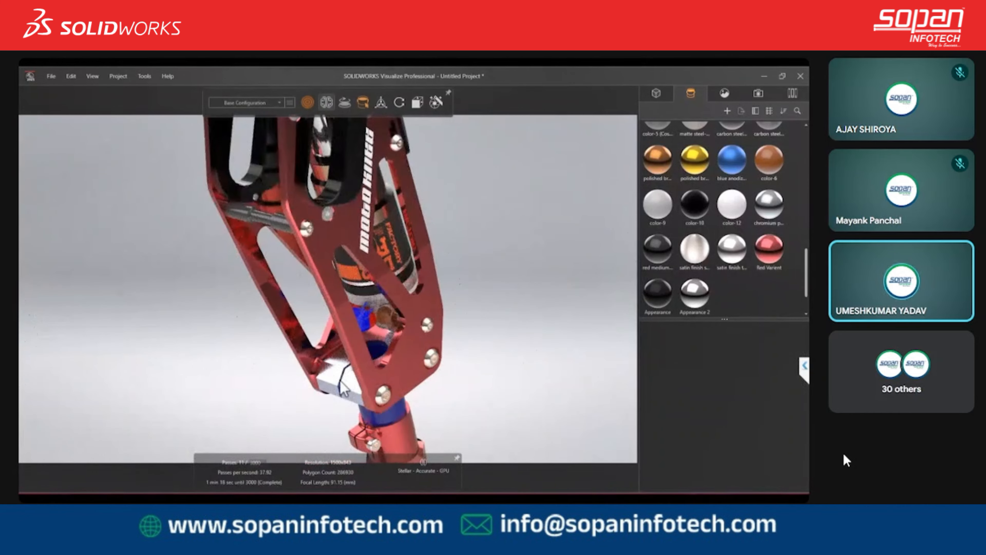
pyautogui.click(341, 364)
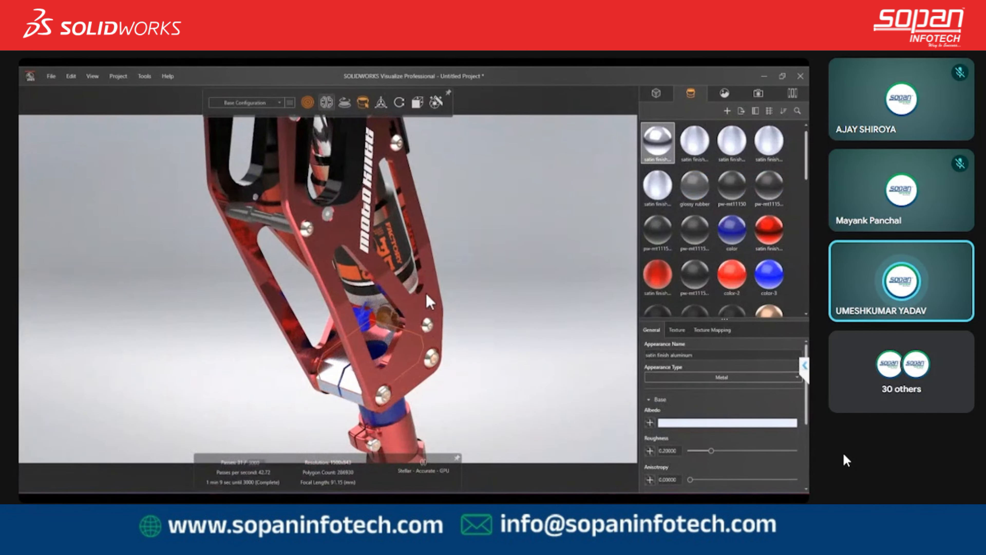
pyautogui.scroll(-5, 341, 220)
pyautogui.scroll(5, 323, 232)
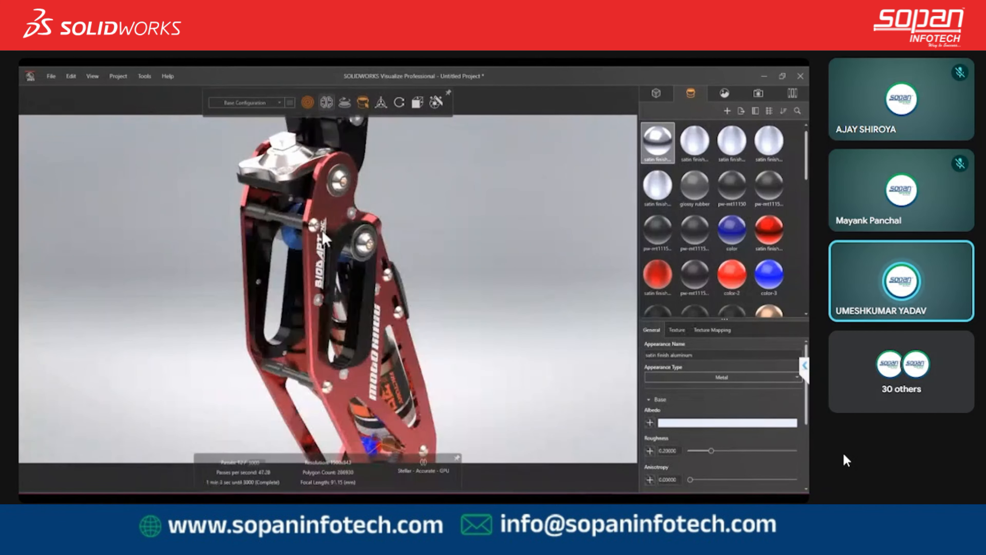
# Raise the roughness of the shaft's metal appearance to 0.18898.
pyautogui.scroll(-3, 356, 277)
pyautogui.moveTo(355, 294); pyautogui.dragTo(268, 331, button='middle')
pyautogui.scroll(2, 338, 317)
pyautogui.scroll(2, 318, 251)
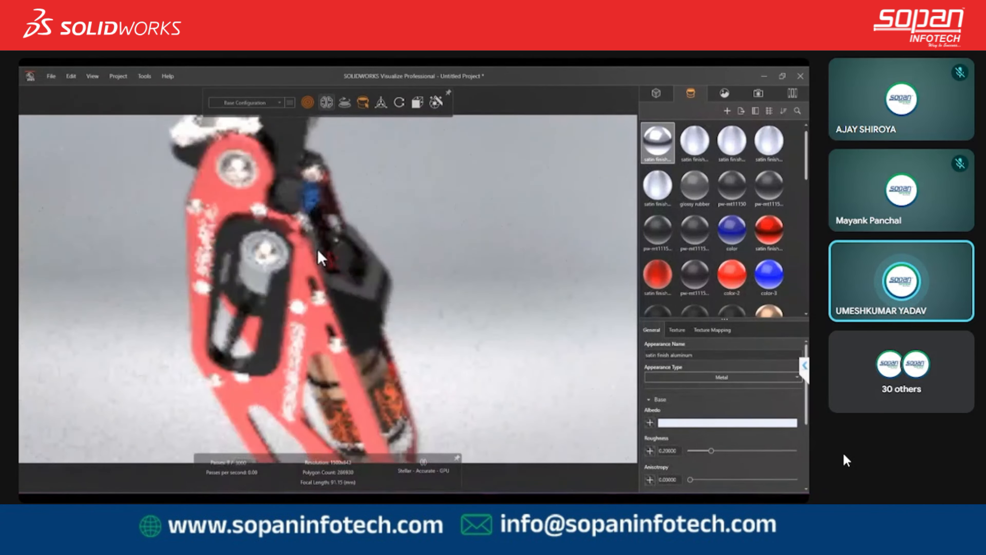
pyautogui.scroll(2, 318, 259)
pyautogui.moveTo(315, 262); pyautogui.dragTo(264, 266, button='middle')
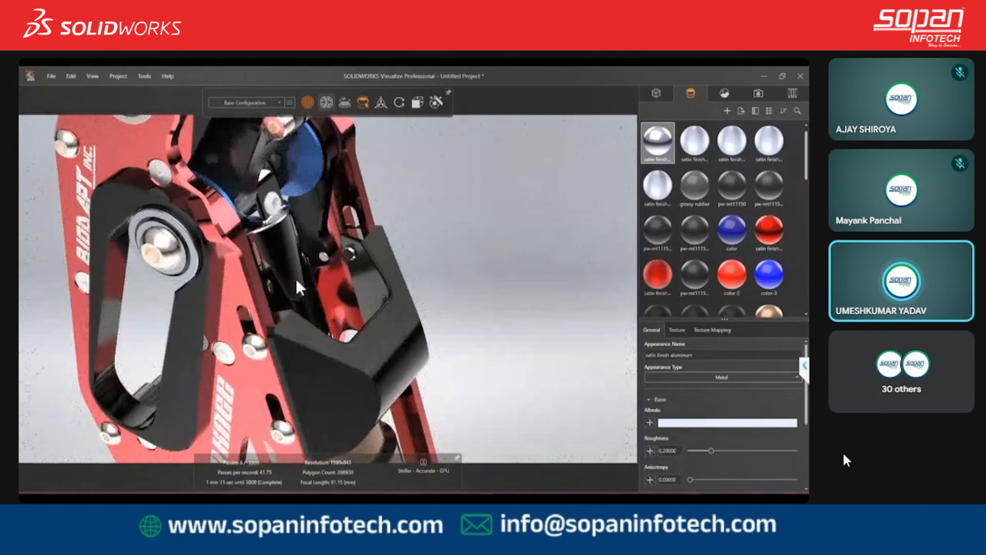
pyautogui.click(297, 281)
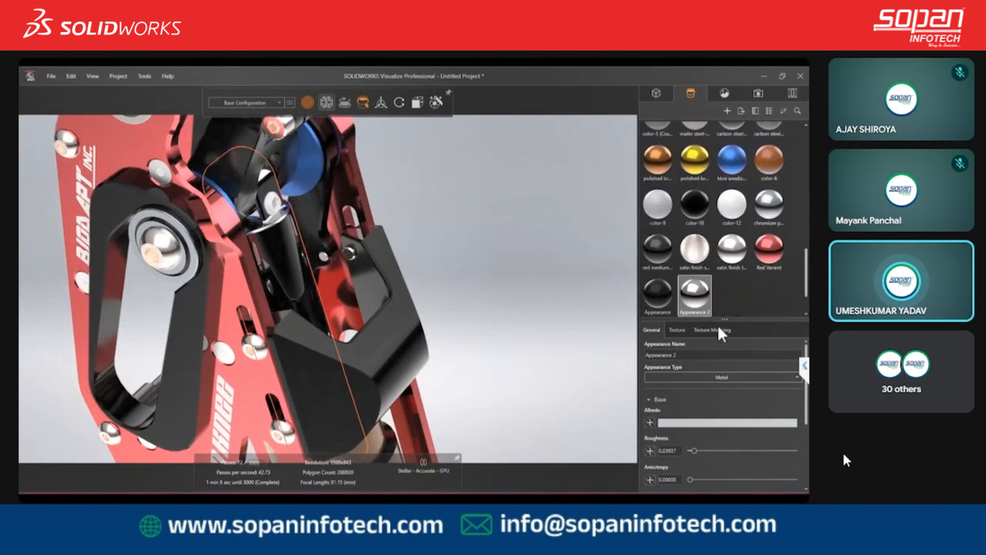
pyautogui.moveTo(694, 450); pyautogui.dragTo(710, 451)
# Apply the black metal appearance to two parts of the ankle assembly near the blue link.
pyautogui.scroll(-5, 400, 354)
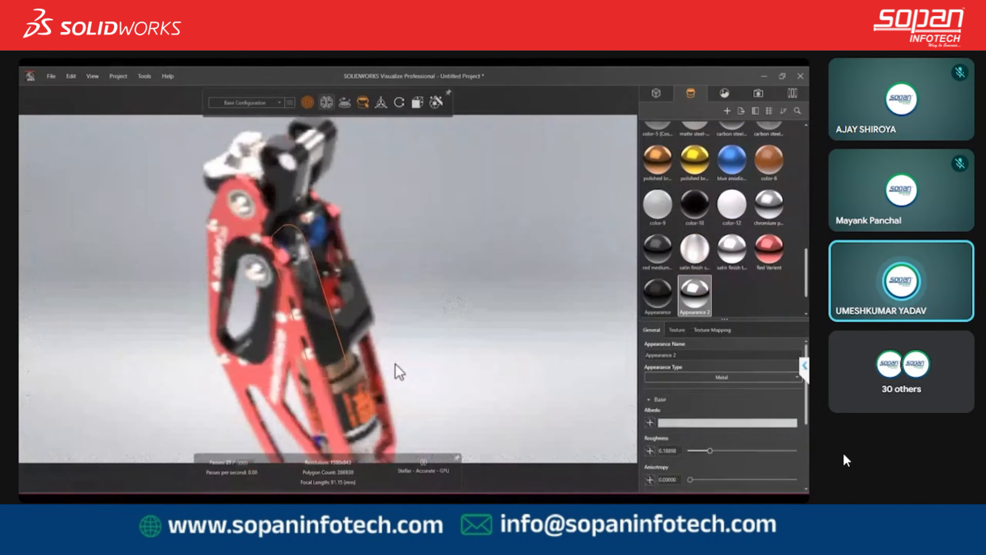
pyautogui.moveTo(397, 364); pyautogui.dragTo(548, 318, button='middle')
pyautogui.scroll(-4, 393, 387)
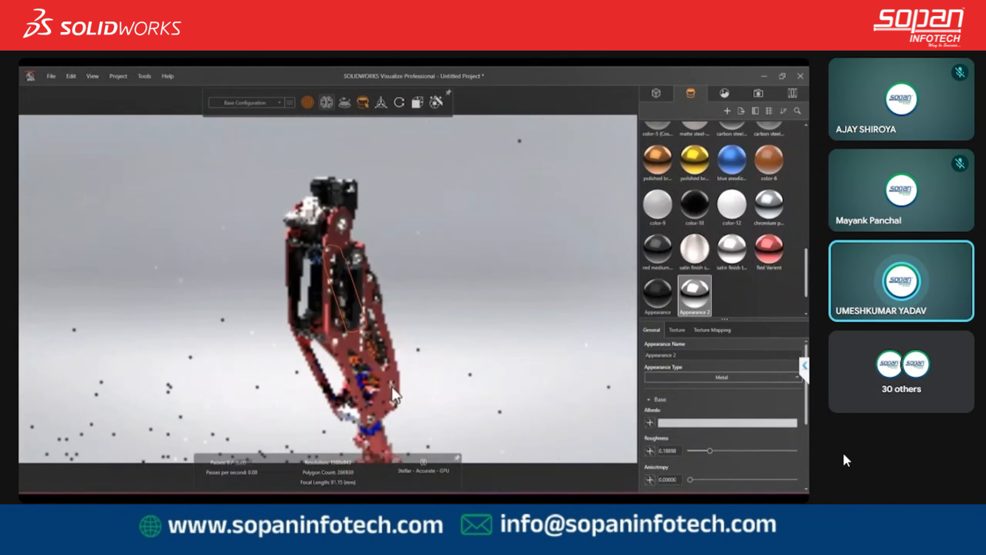
pyautogui.scroll(-4, 392, 387)
pyautogui.keyDown('ctrl'); pyautogui.moveTo(335, 397); pyautogui.dragTo(326, 367, button='middle'); pyautogui.keyUp('ctrl')
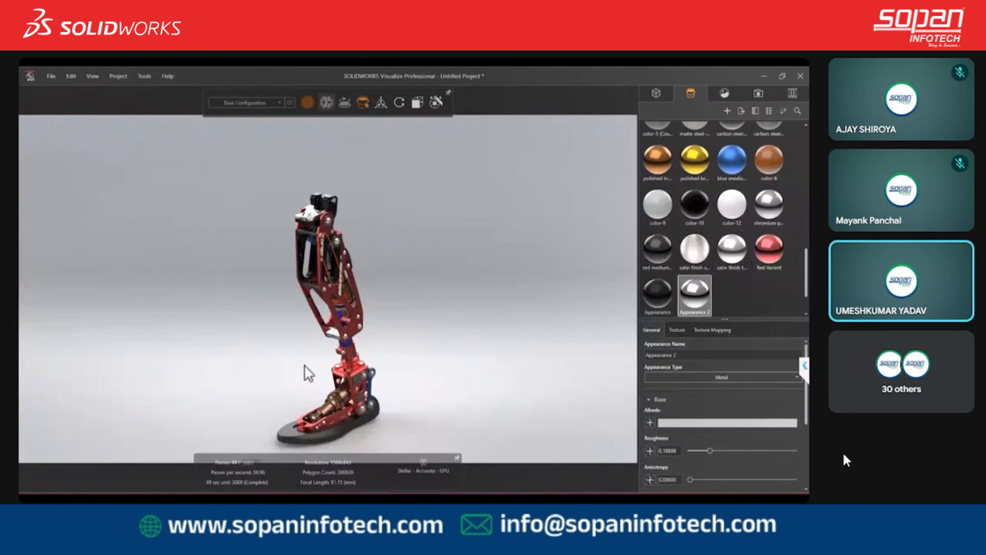
pyautogui.scroll(3, 309, 373)
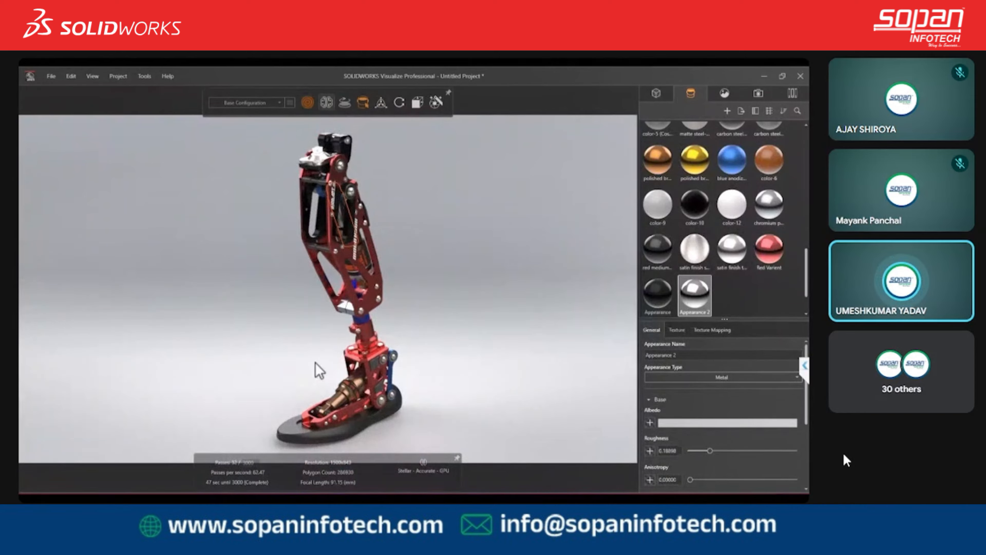
pyautogui.middleClick(486, 341)
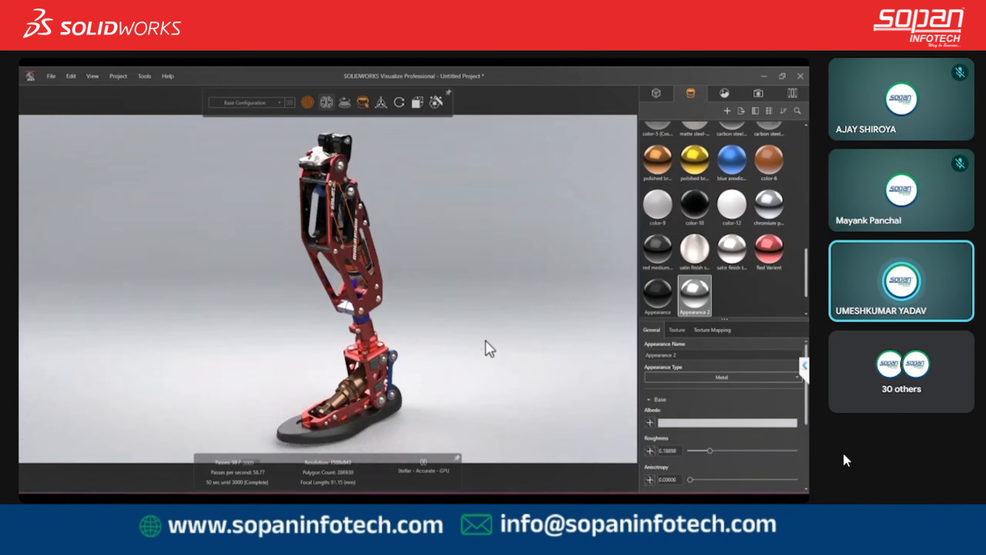
pyautogui.click(431, 325)
pyautogui.moveTo(657, 295); pyautogui.dragTo(376, 363)
pyautogui.moveTo(656, 300); pyautogui.dragTo(385, 392)
pyautogui.click(555, 379)
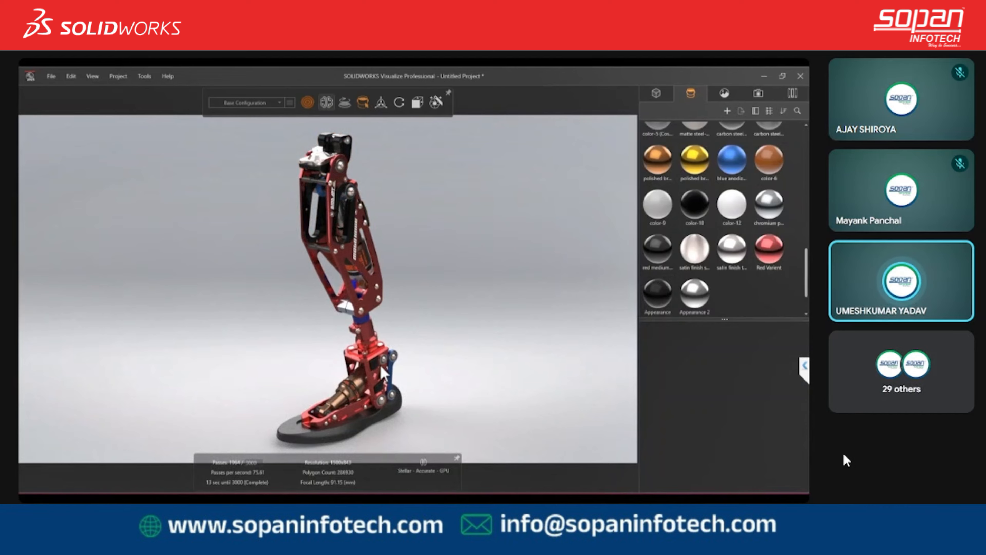
# Create a new appearance named "Shaft Texture".
pyautogui.scroll(5, 361, 327)
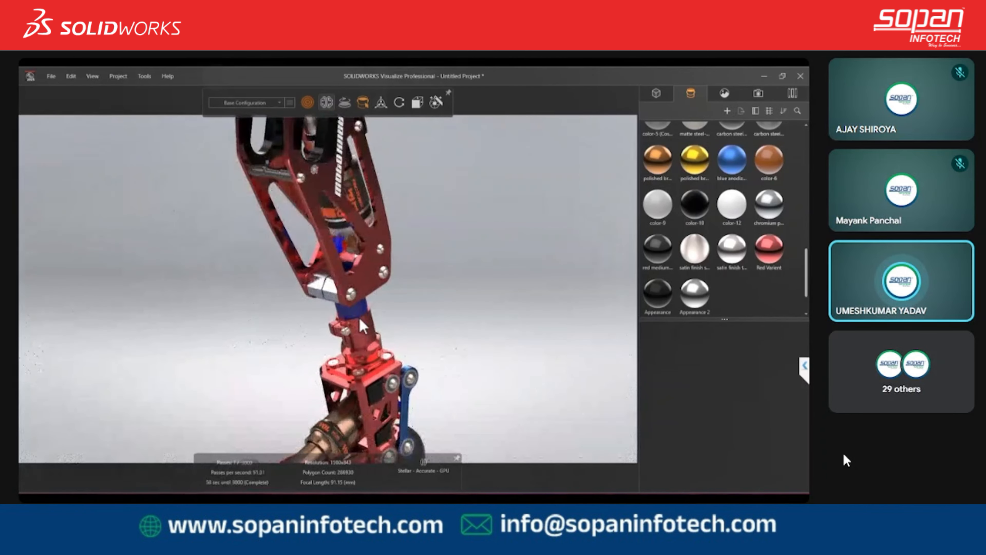
pyautogui.scroll(-1, 364, 317)
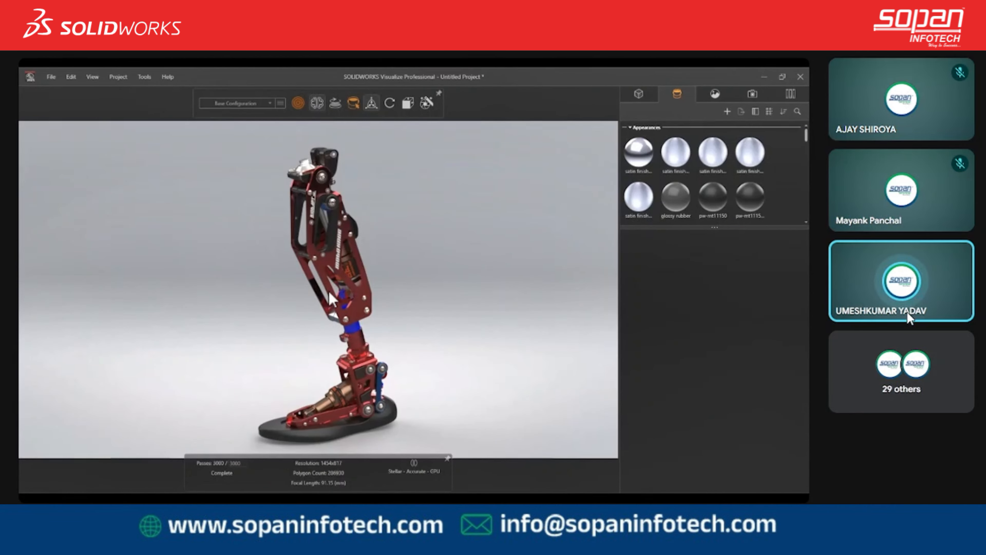
pyautogui.scroll(3, 336, 289)
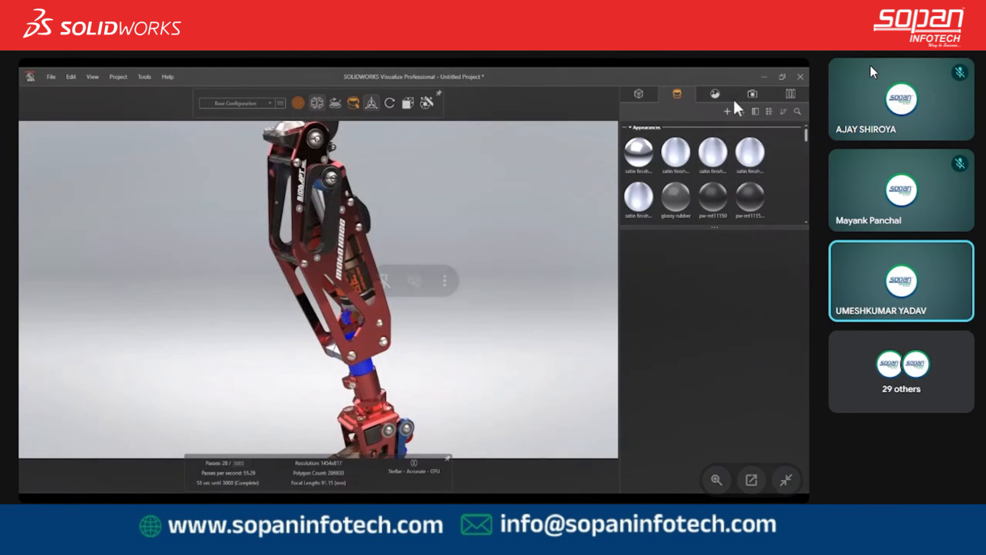
pyautogui.click(727, 112)
pyautogui.click(505, 178)
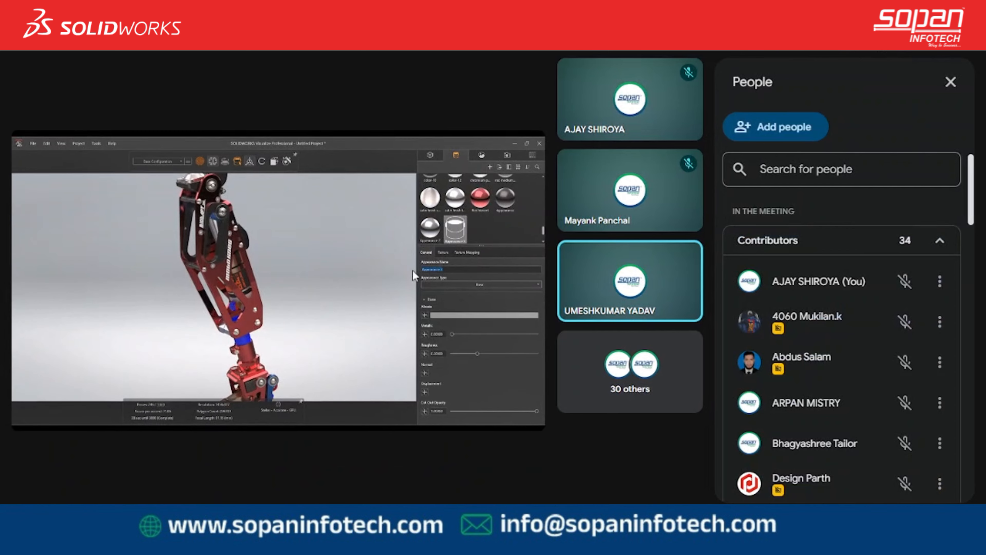
pyautogui.write('Steelf')
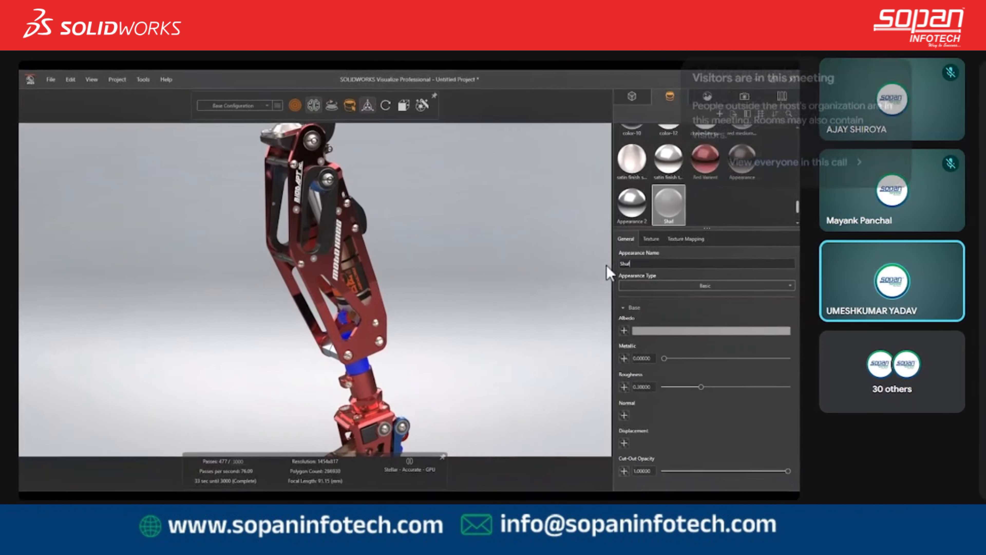
pyautogui.write('t Texture')
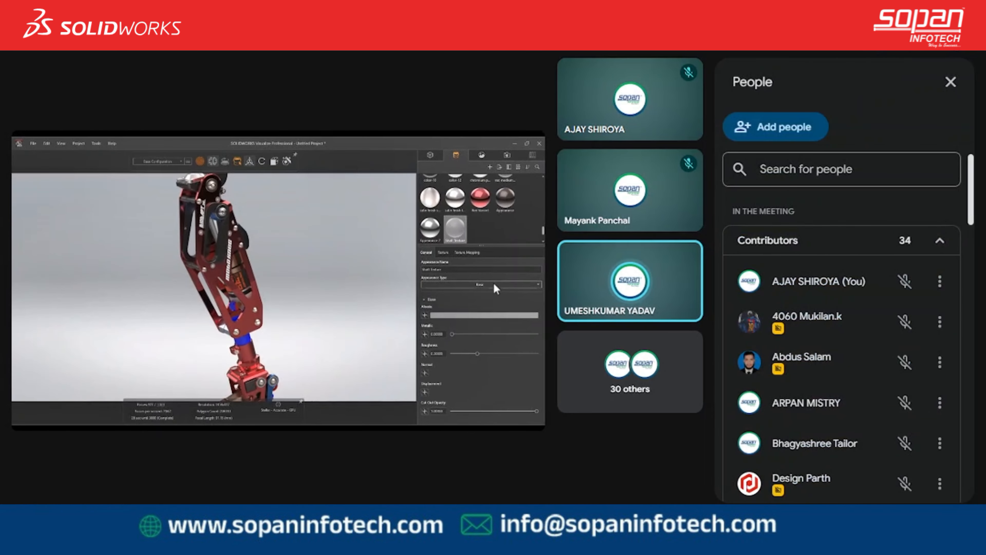
# Set the appearance type of Shaft Texture to Metal.
pyautogui.click(713, 285)
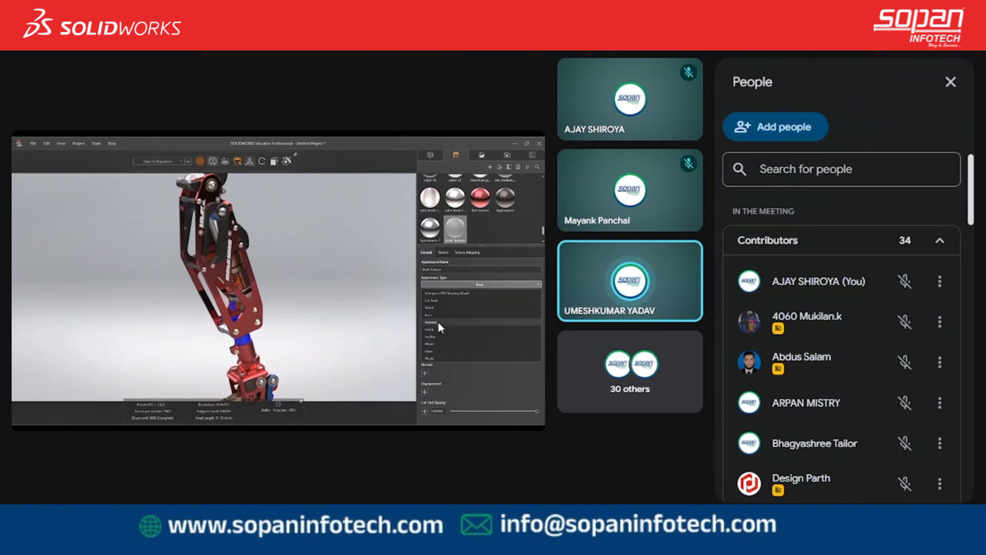
pyautogui.click(950, 82)
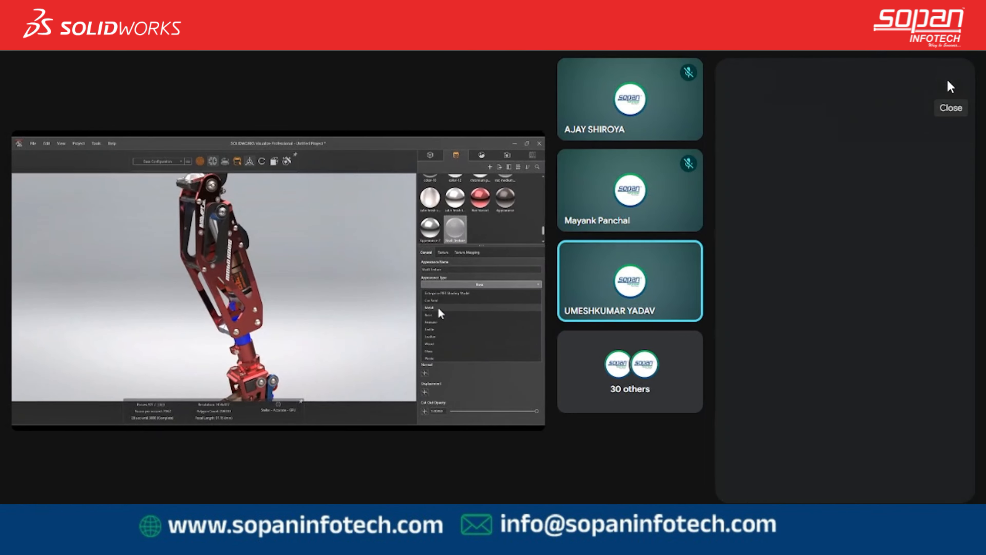
pyautogui.click(430, 307)
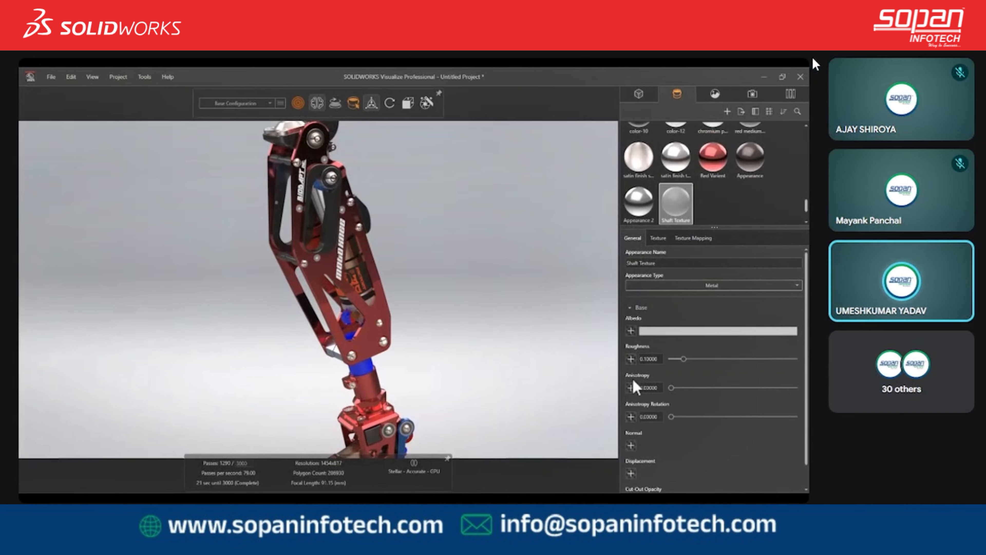
# Load the Squares Streched Normal image as the normal map of the Shaft Texture appearance.
pyautogui.click(632, 447)
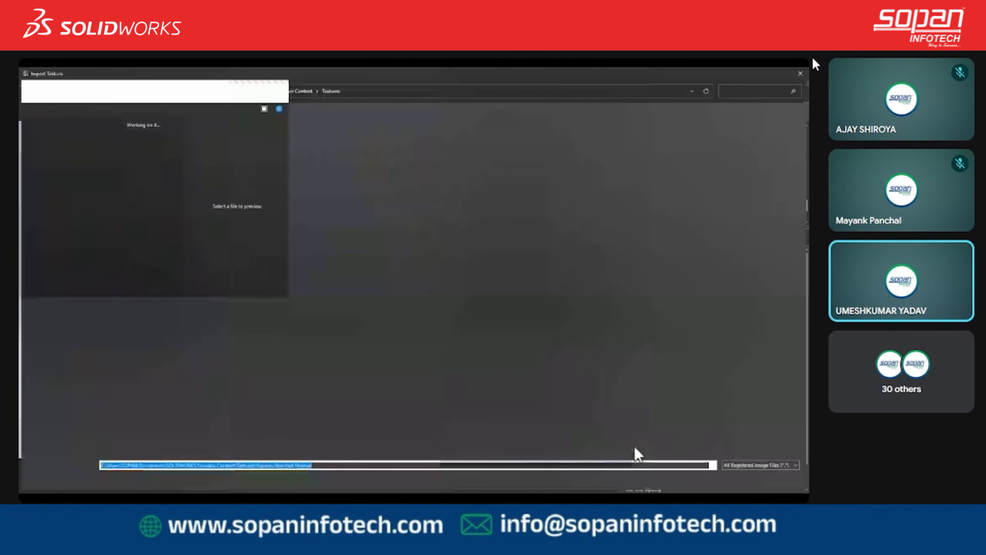
pyautogui.click(119, 308)
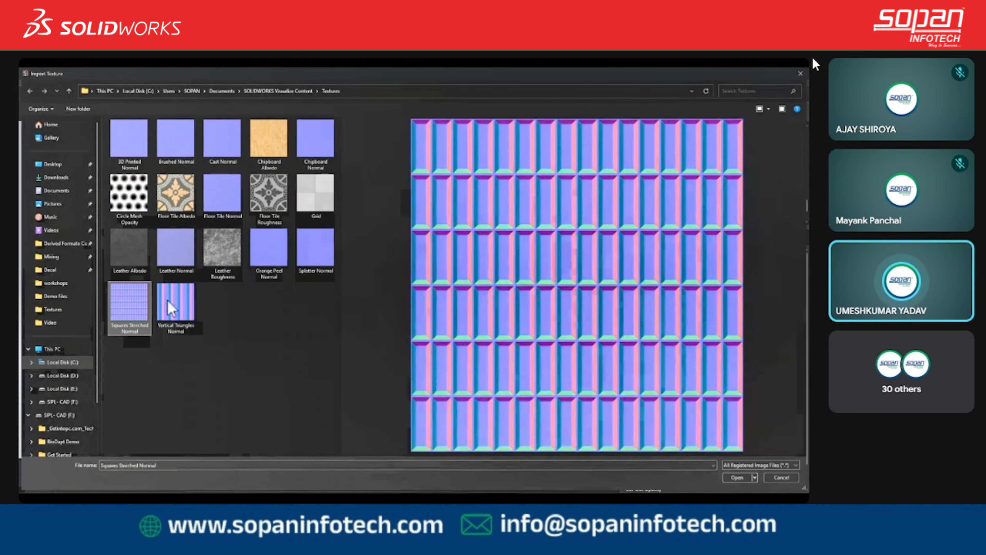
pyautogui.click(738, 480)
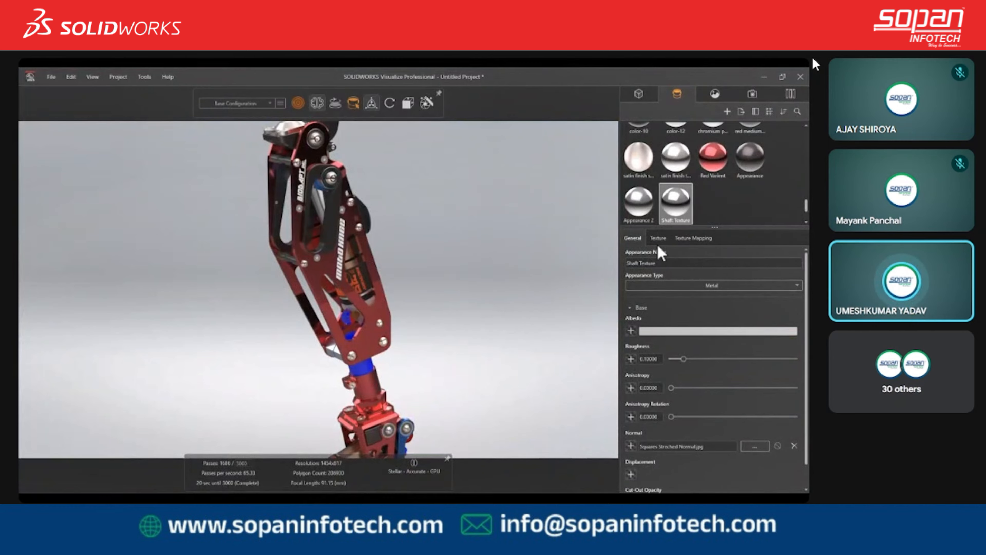
# Apply the Shaft Texture appearance to the blue shaft between the red side plates and the ankle clamp.
pyautogui.moveTo(683, 210); pyautogui.dragTo(377, 379)
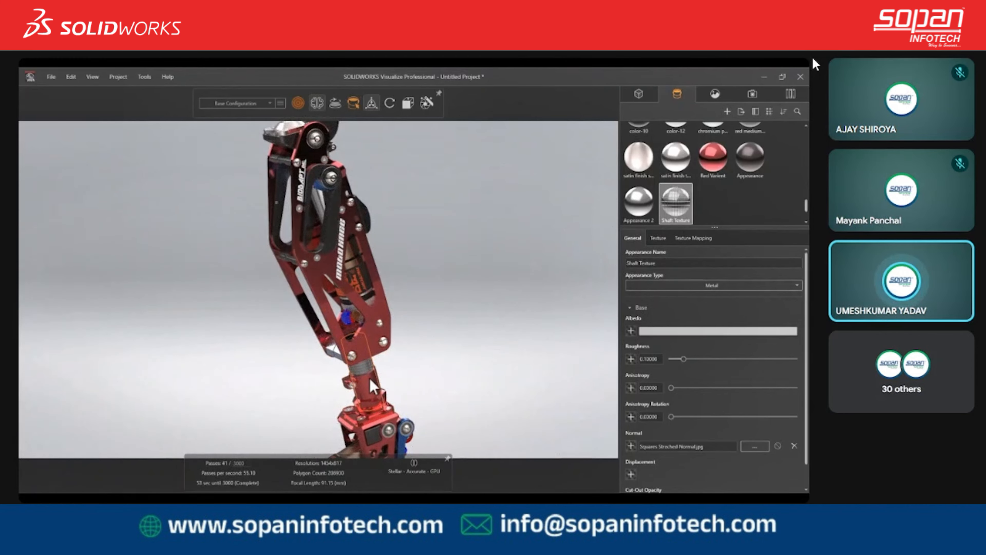
pyautogui.scroll(5, 374, 387)
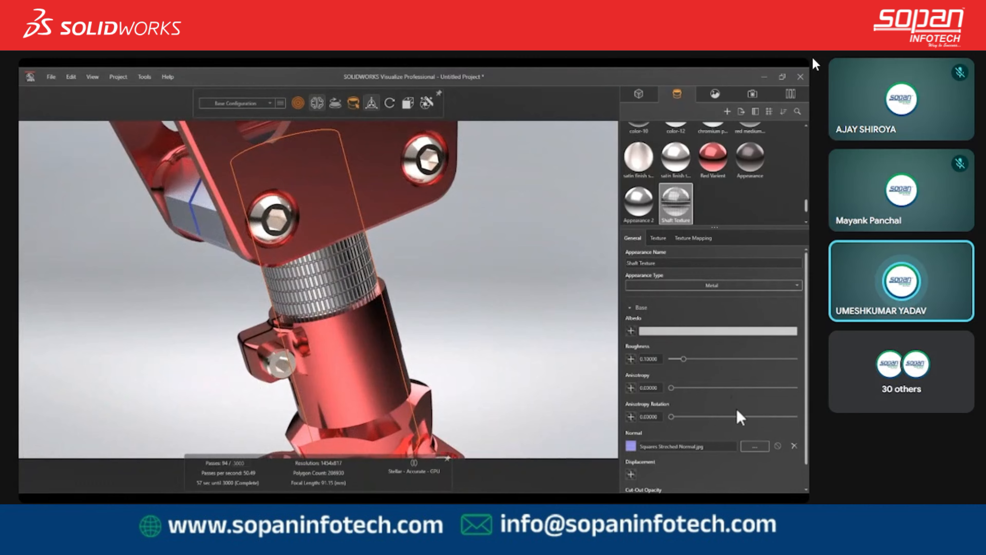
pyautogui.scroll(-1, 808, 450)
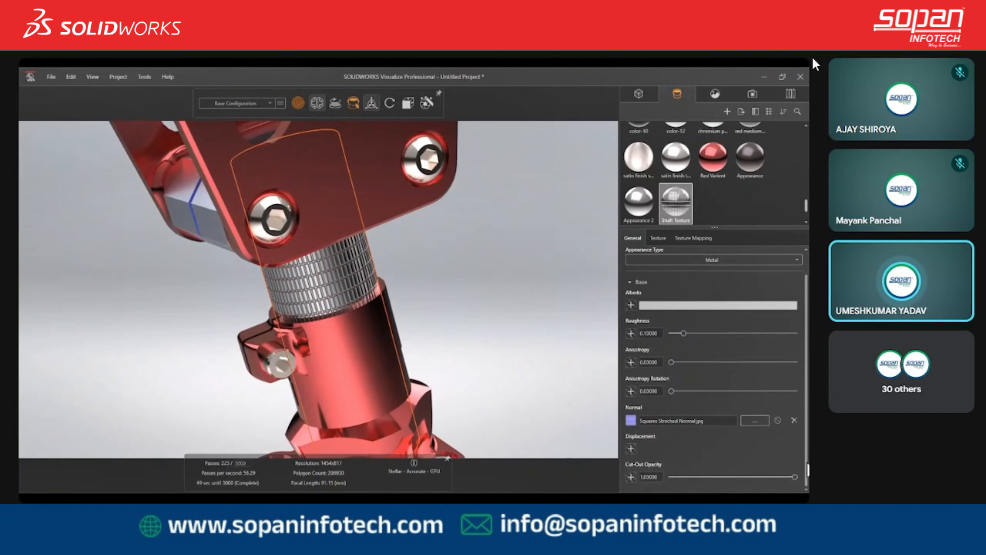
# Set the normal texture's tiling to 1.85 in U and V and its U shift to 0.29.
pyautogui.click(659, 238)
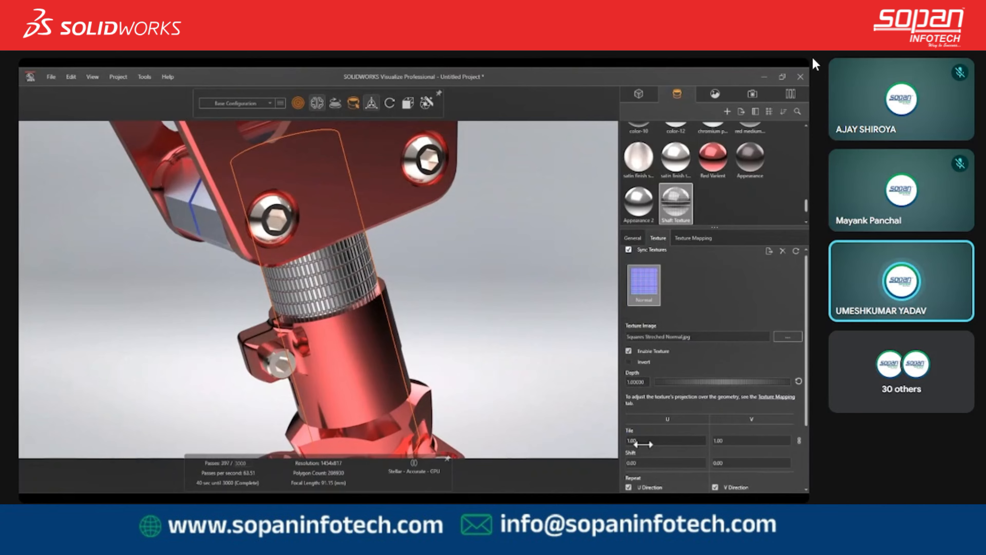
pyautogui.moveTo(641, 440); pyautogui.dragTo(683, 439)
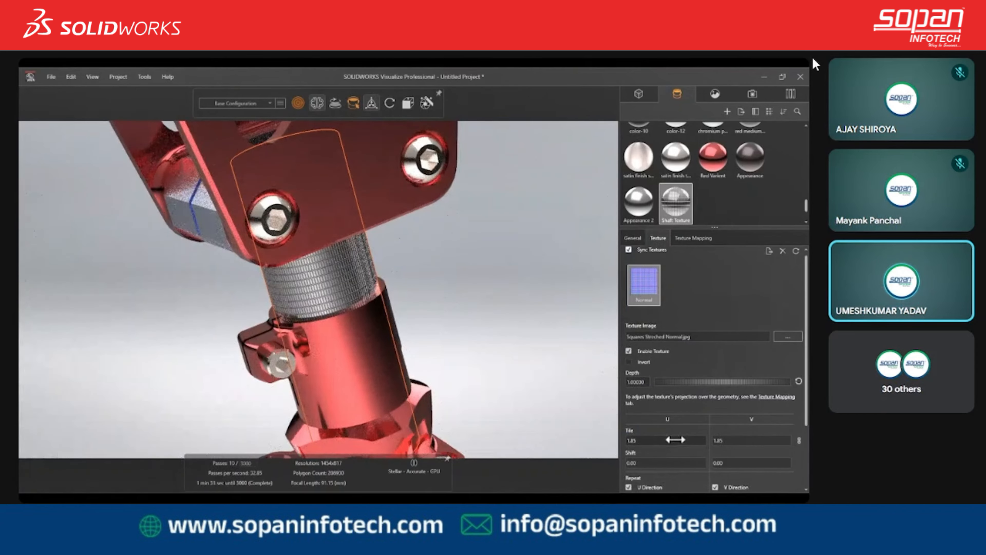
pyautogui.moveTo(633, 464); pyautogui.dragTo(660, 463)
# Rotate the normal texture, trying 30 degrees and settling on 35 degrees.
pyautogui.scroll(-3, 667, 423)
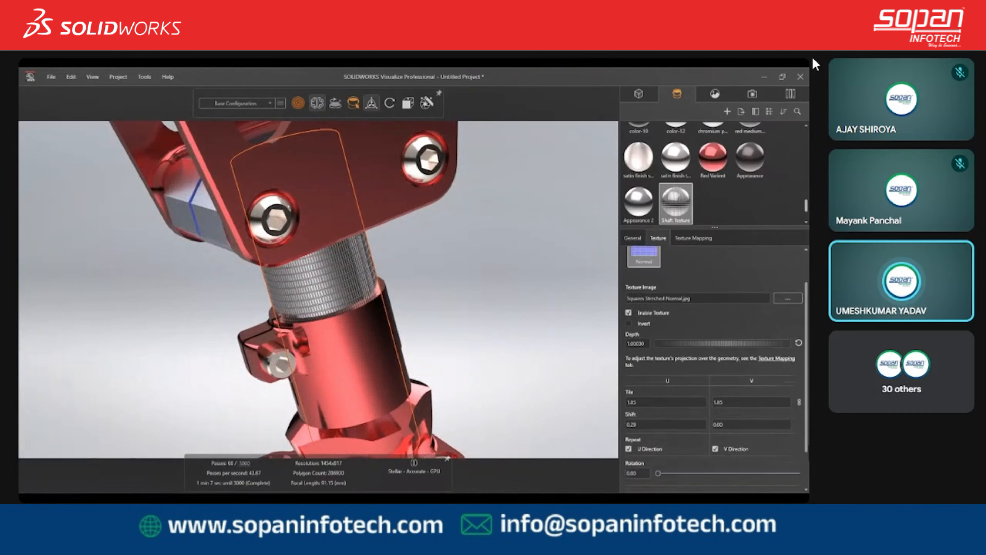
pyautogui.moveTo(643, 444); pyautogui.dragTo(704, 445)
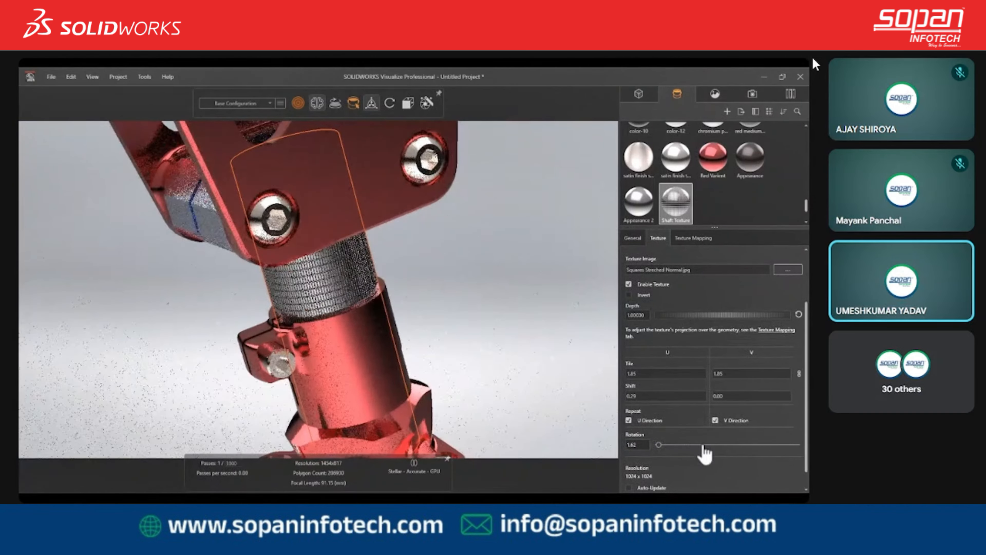
pyautogui.moveTo(639, 444); pyautogui.dragTo(628, 443)
pyautogui.click(635, 446)
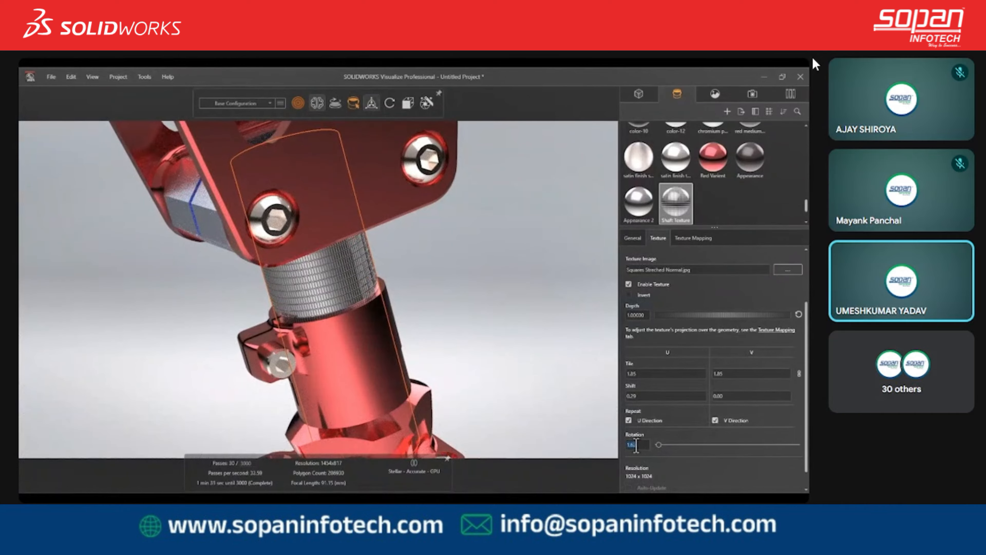
pyautogui.write('30')
pyautogui.press('Return')
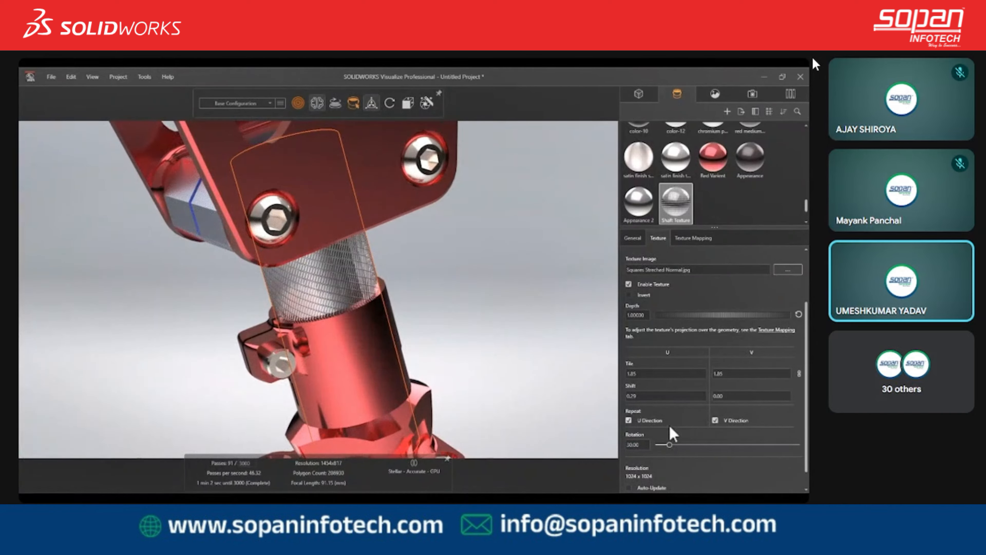
pyautogui.moveTo(634, 447); pyautogui.dragTo(646, 446)
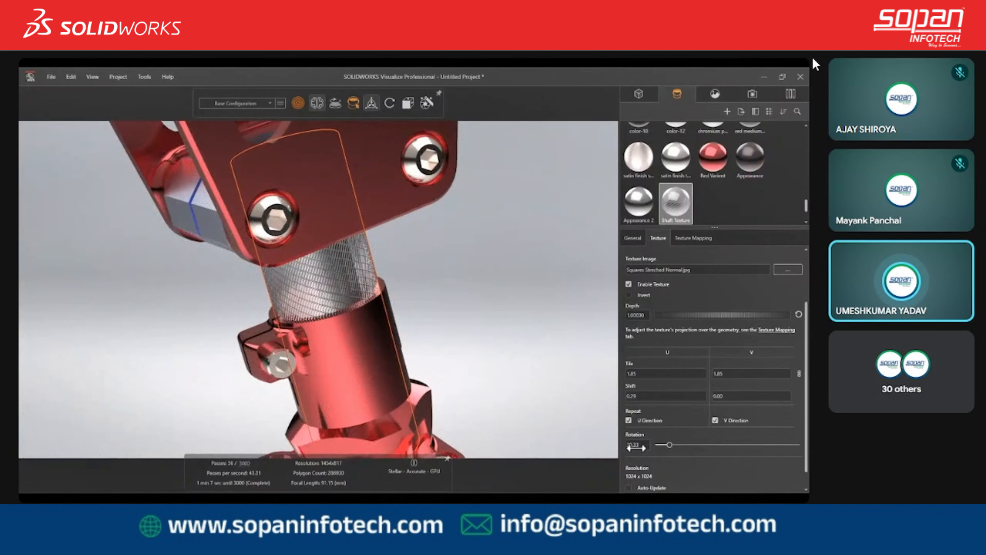
pyautogui.write('35')
pyautogui.press('Return')
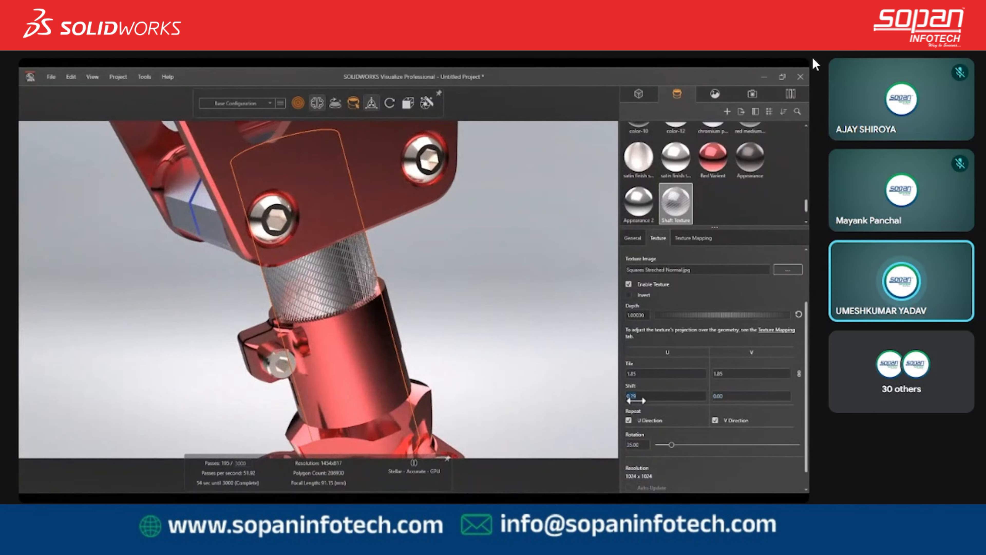
# Set the normal texture's U and V shift to 0.50 and reduce its depth.
pyautogui.press('Tab')
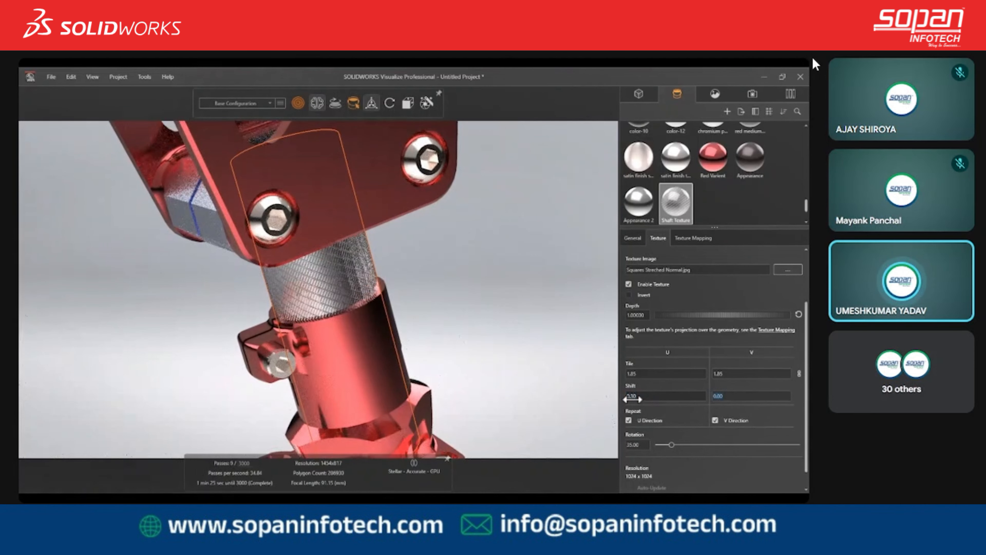
pyautogui.write('0')
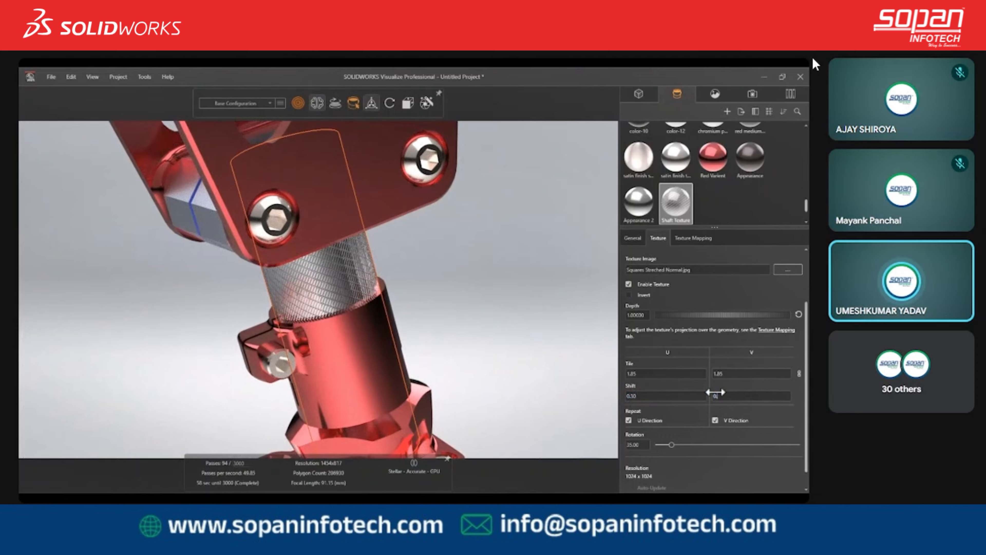
pyautogui.press('Return')
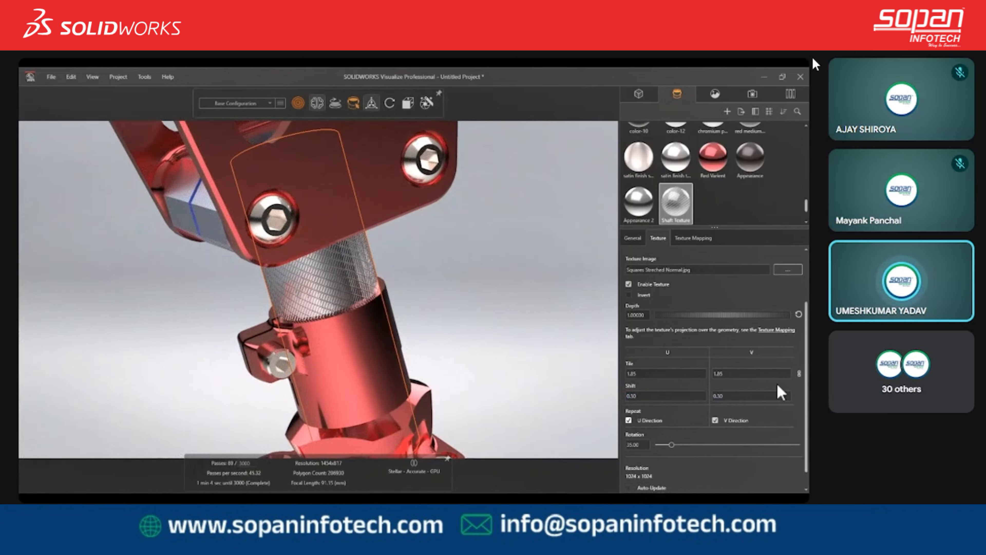
pyautogui.click(642, 316)
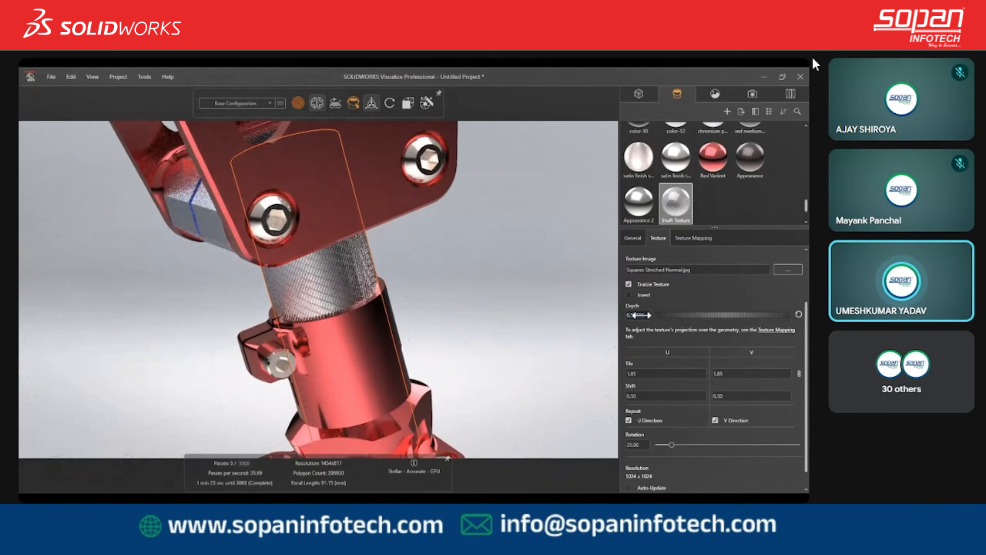
pyautogui.click(517, 317)
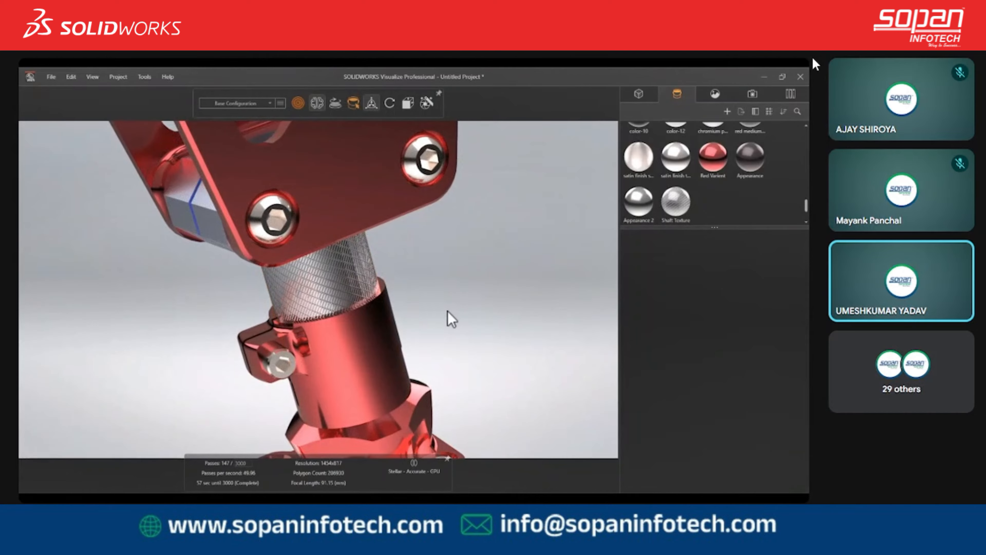
# Examine the whole rendered leg and the textured shaft above the ankle.
pyautogui.scroll(-10, 309, 336)
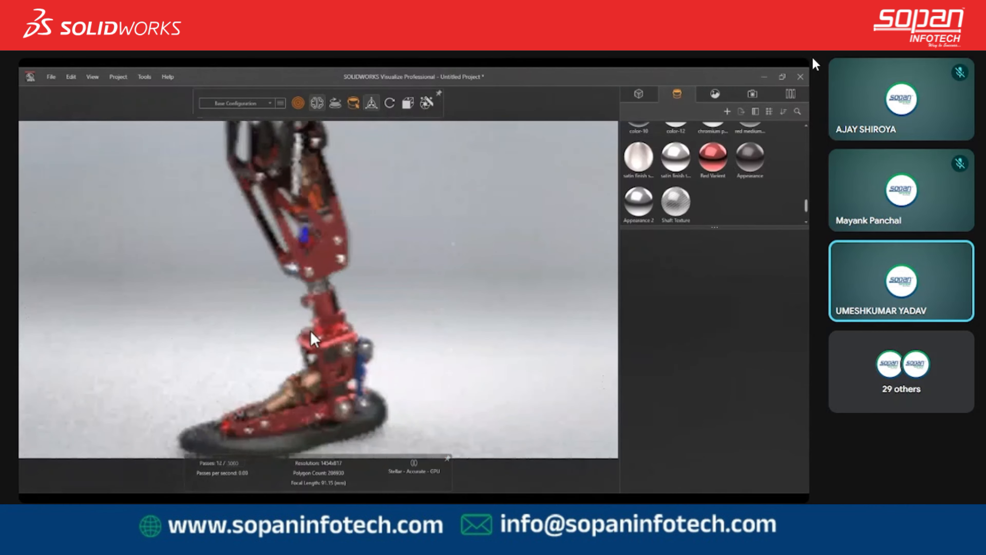
pyautogui.scroll(-3, 252, 210)
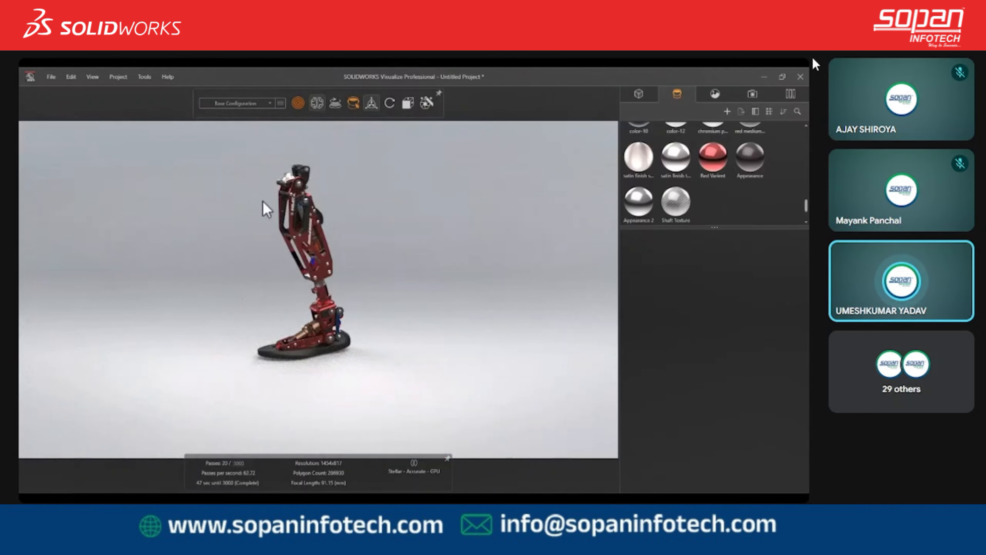
pyautogui.scroll(3, 263, 206)
pyautogui.moveTo(267, 219); pyautogui.dragTo(351, 334)
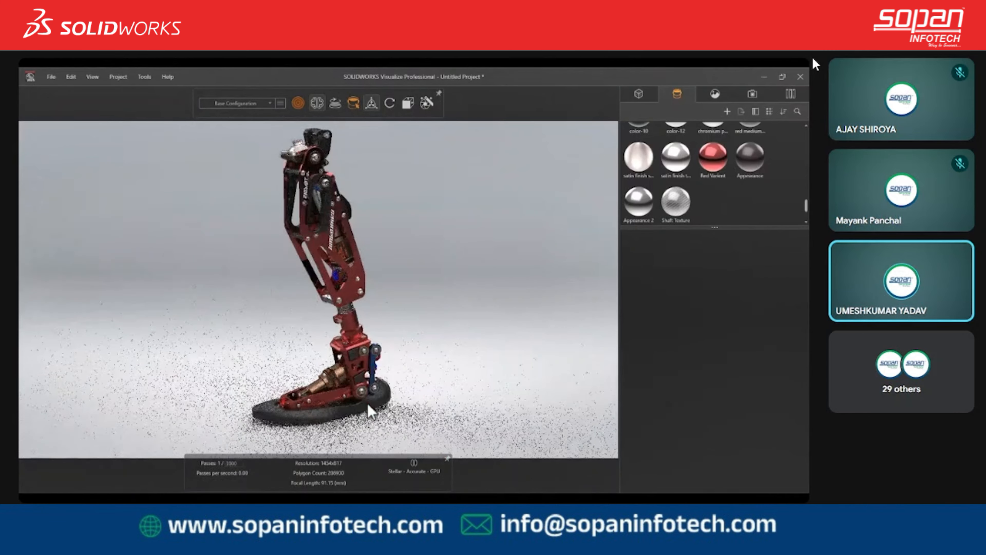
pyautogui.scroll(2, 351, 333)
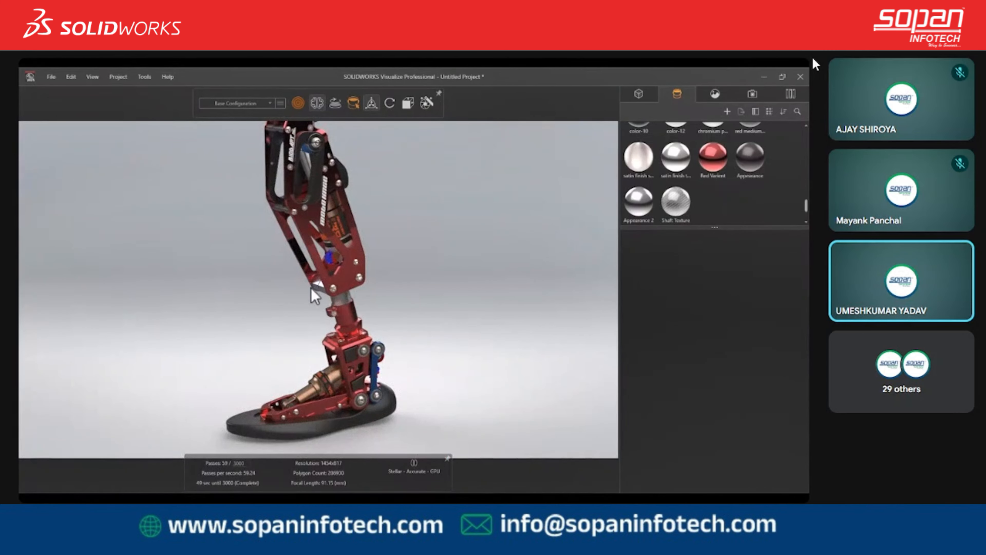
pyautogui.scroll(4, 342, 305)
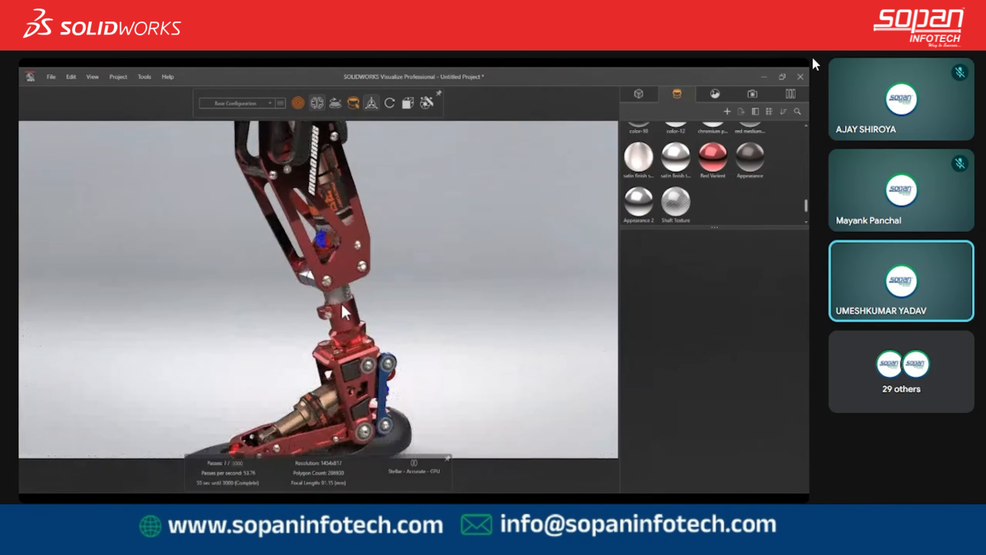